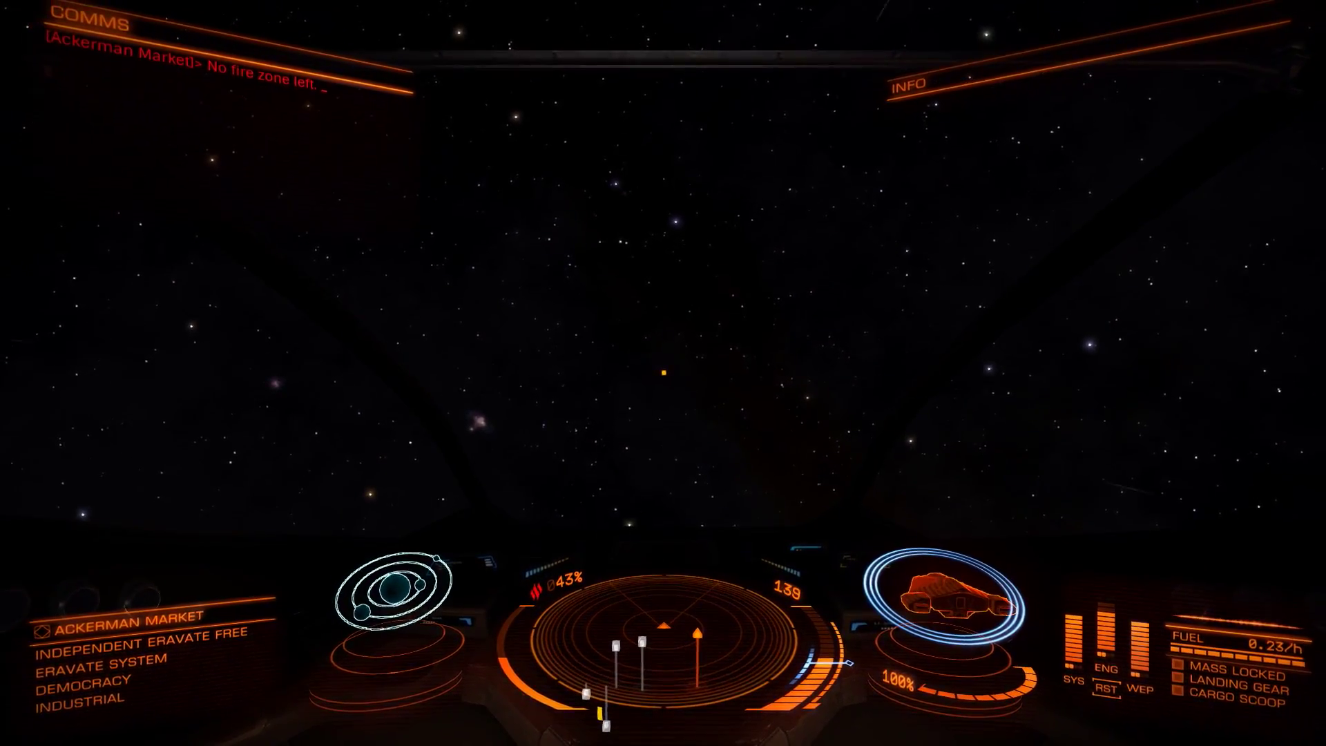
Step: Deploy the ship's hardpoints and retract them again
{"action": "key", "text": "u"}
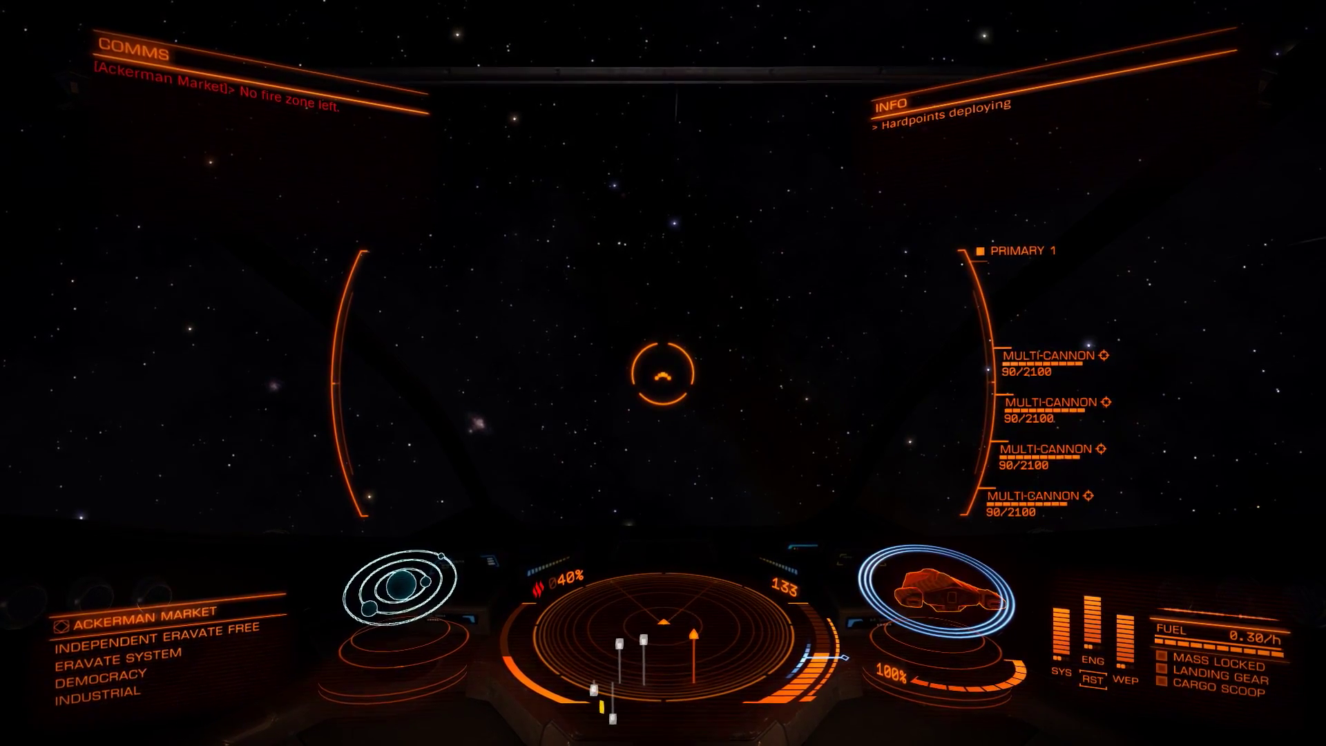
{"action": "key", "text": "u"}
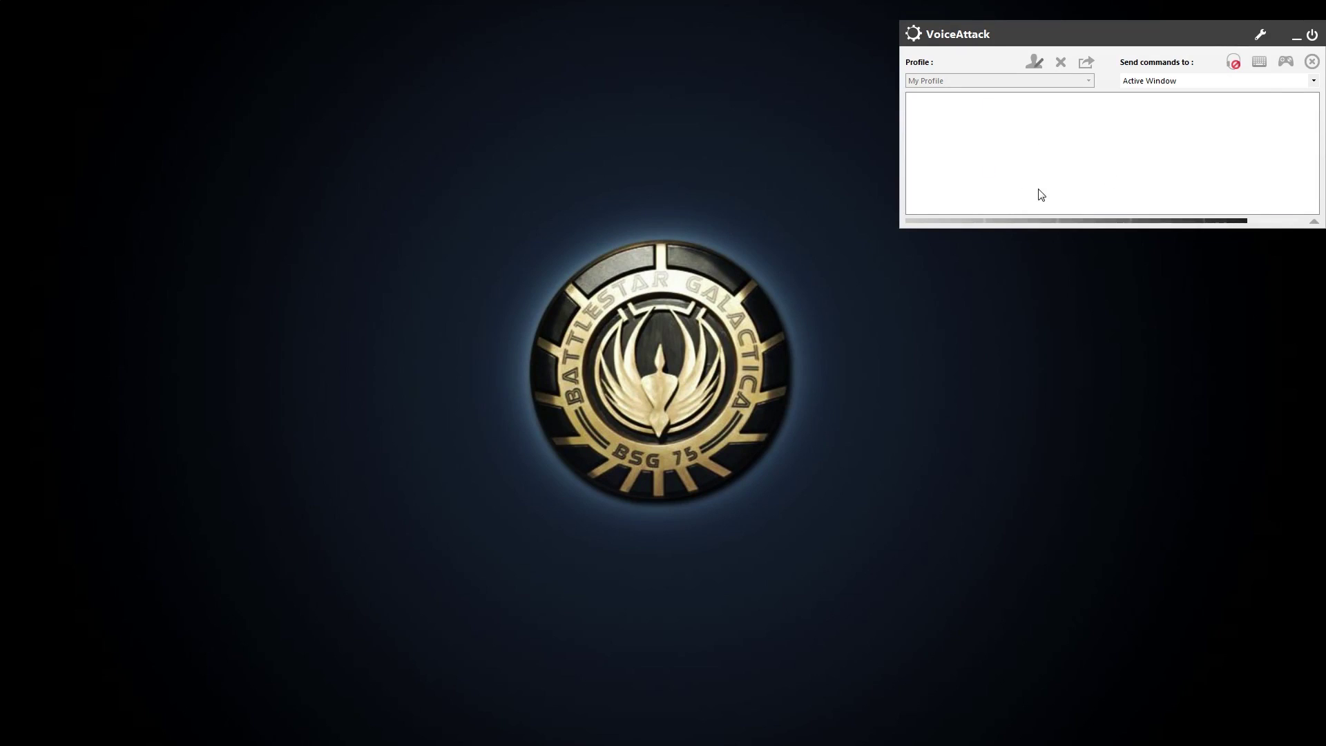
Step: Switch to VoiceAttack, suspend its voice listening and resume it
{"action": "key", "text": "Scroll_Lock"}
{"action": "key", "text": "Scroll_Lock"}
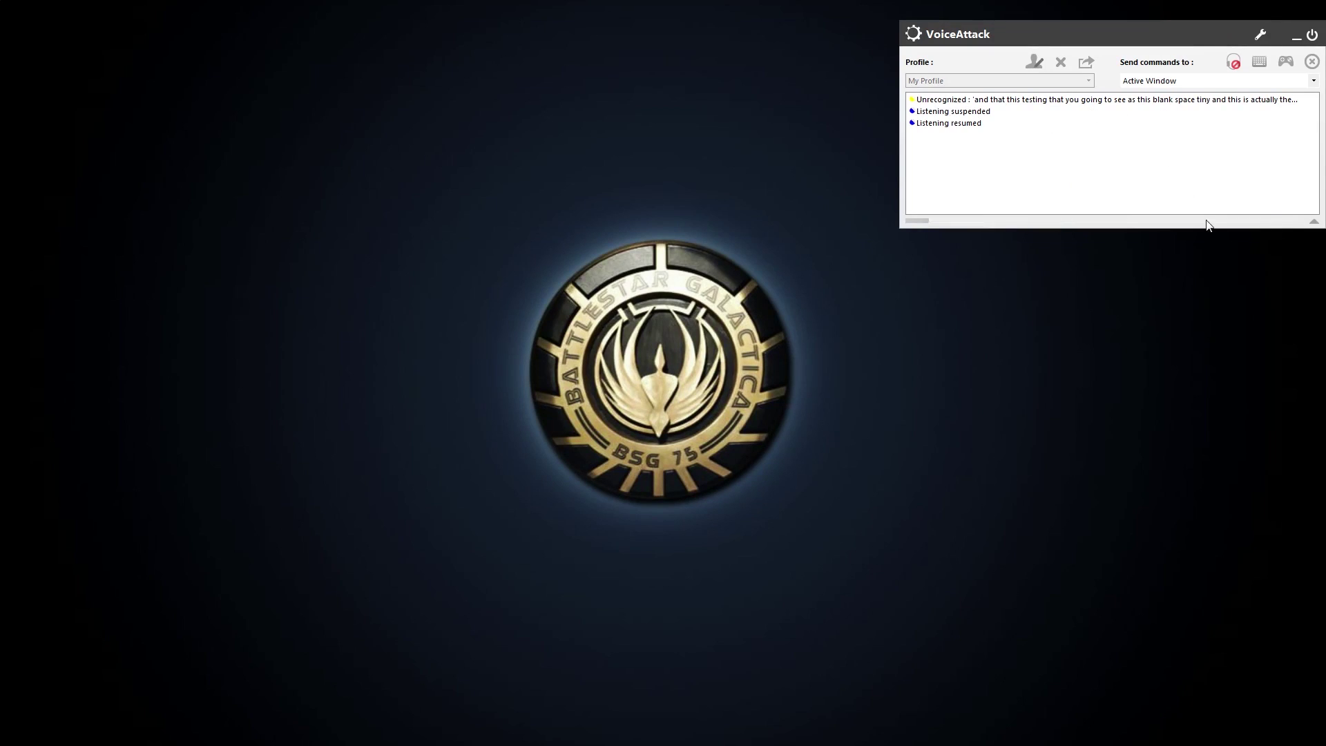
Step: View the command list of My Profile and close it without saving changes
{"action": "left_click", "coordinate": [1035, 63]}
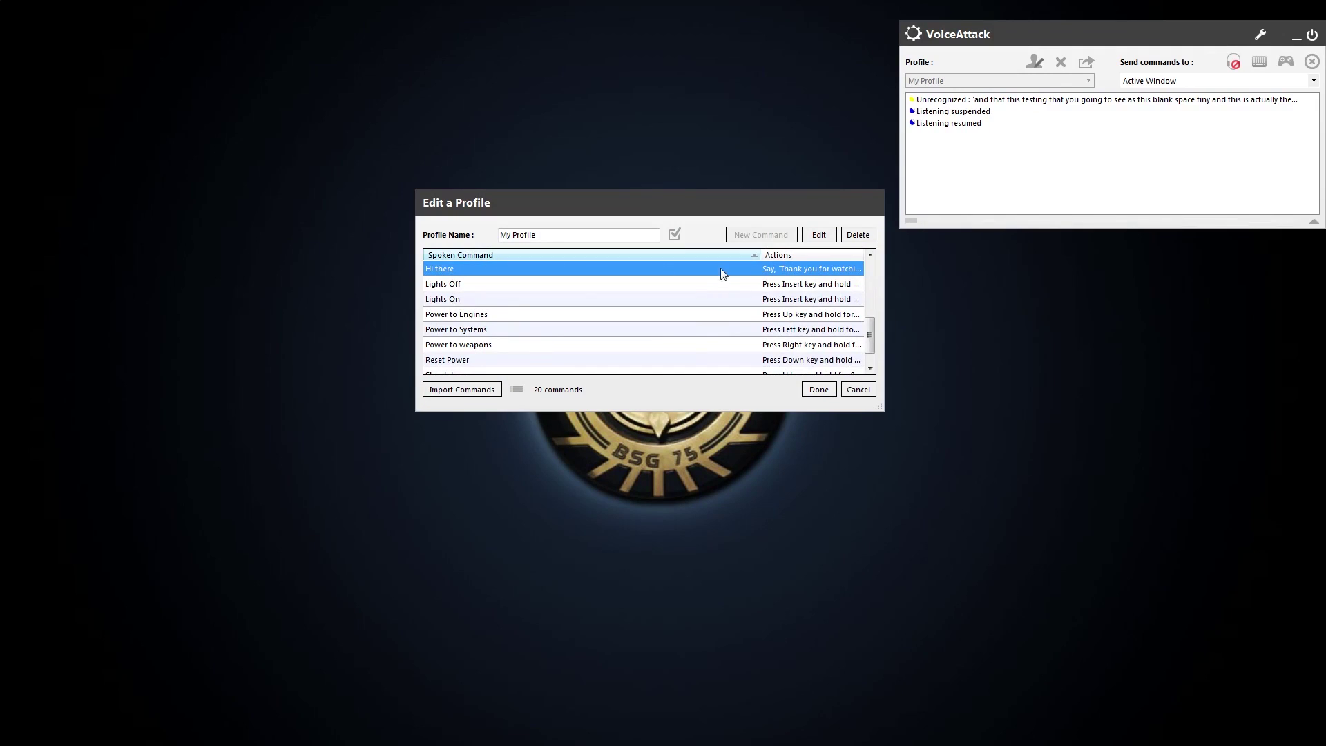
{"action": "left_click_drag", "start_coordinate": [754, 211], "coordinate": [759, 61]}
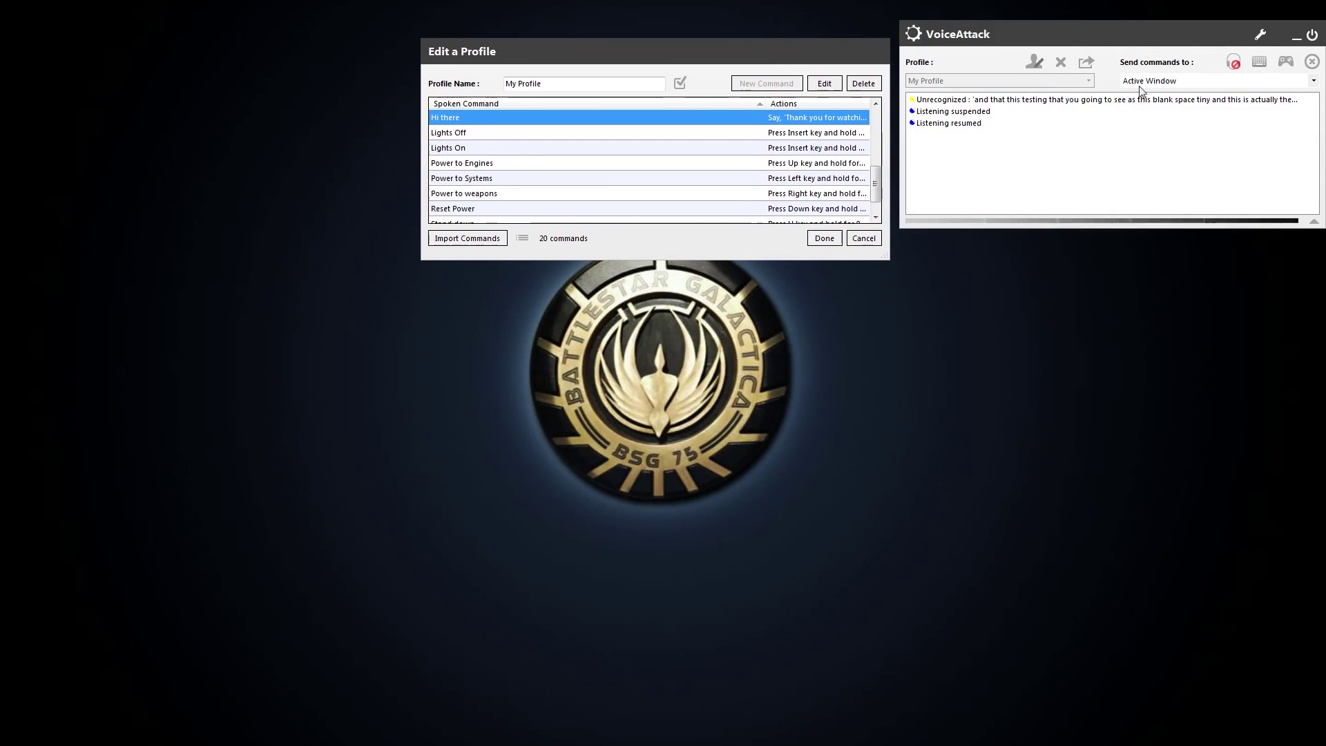
{"action": "left_click", "coordinate": [863, 239]}
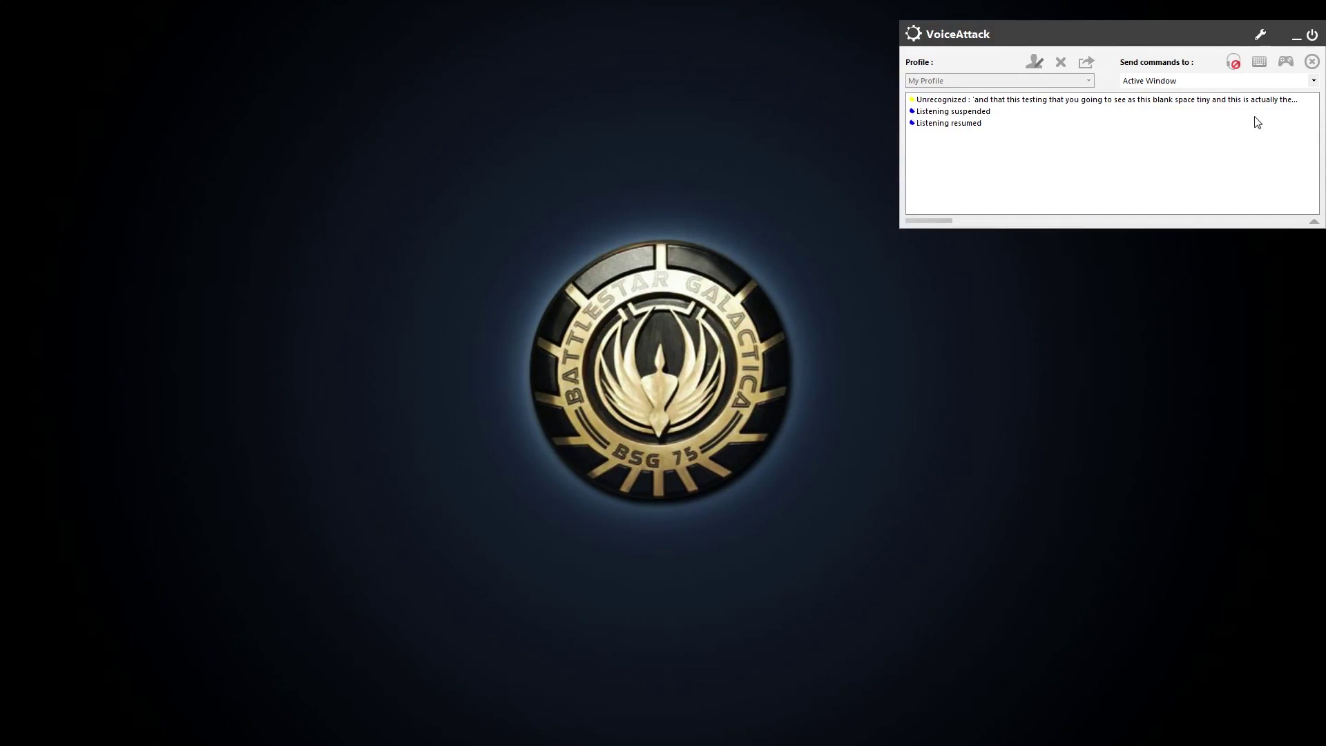
Step: Review the program options, including the speech engine choice, and close them without changes
{"action": "left_click", "coordinate": [1260, 35]}
{"action": "left_click_drag", "start_coordinate": [1063, 10], "coordinate": [638, 50]}
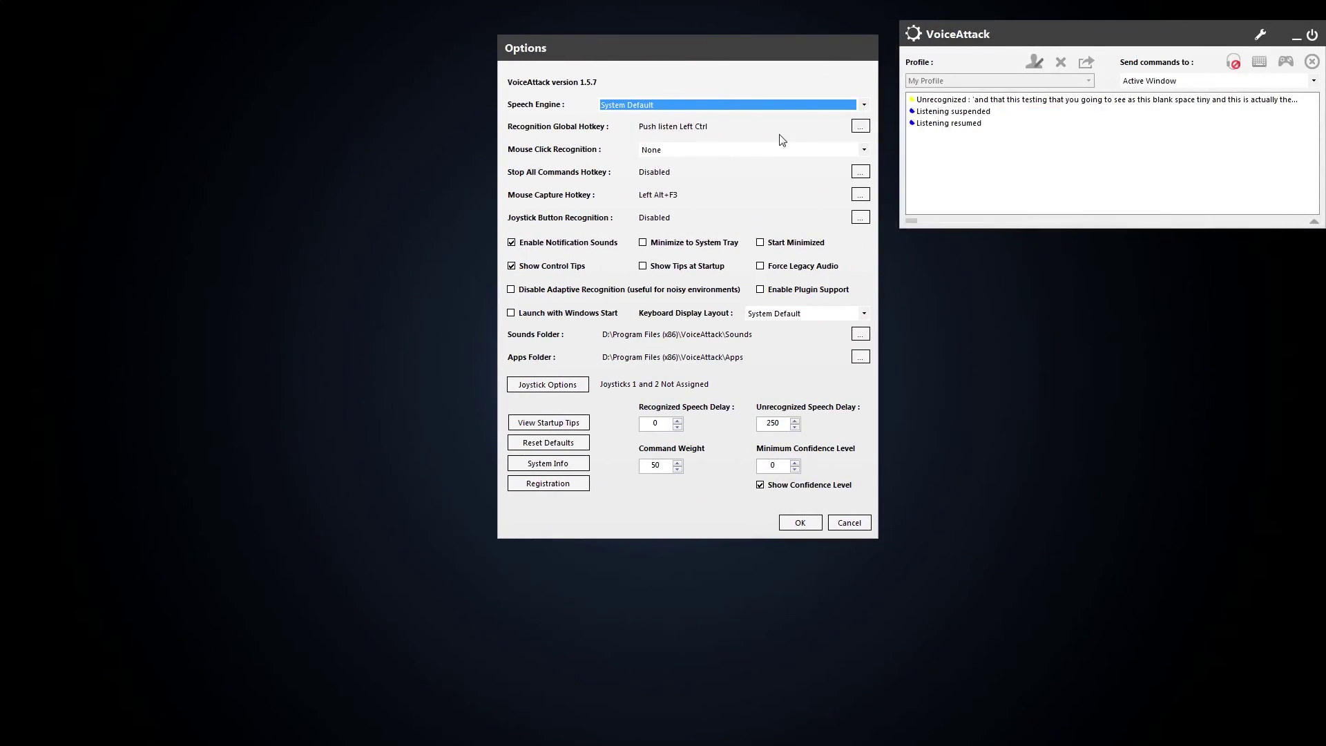
{"action": "left_click", "coordinate": [804, 105]}
{"action": "left_click", "coordinate": [801, 105]}
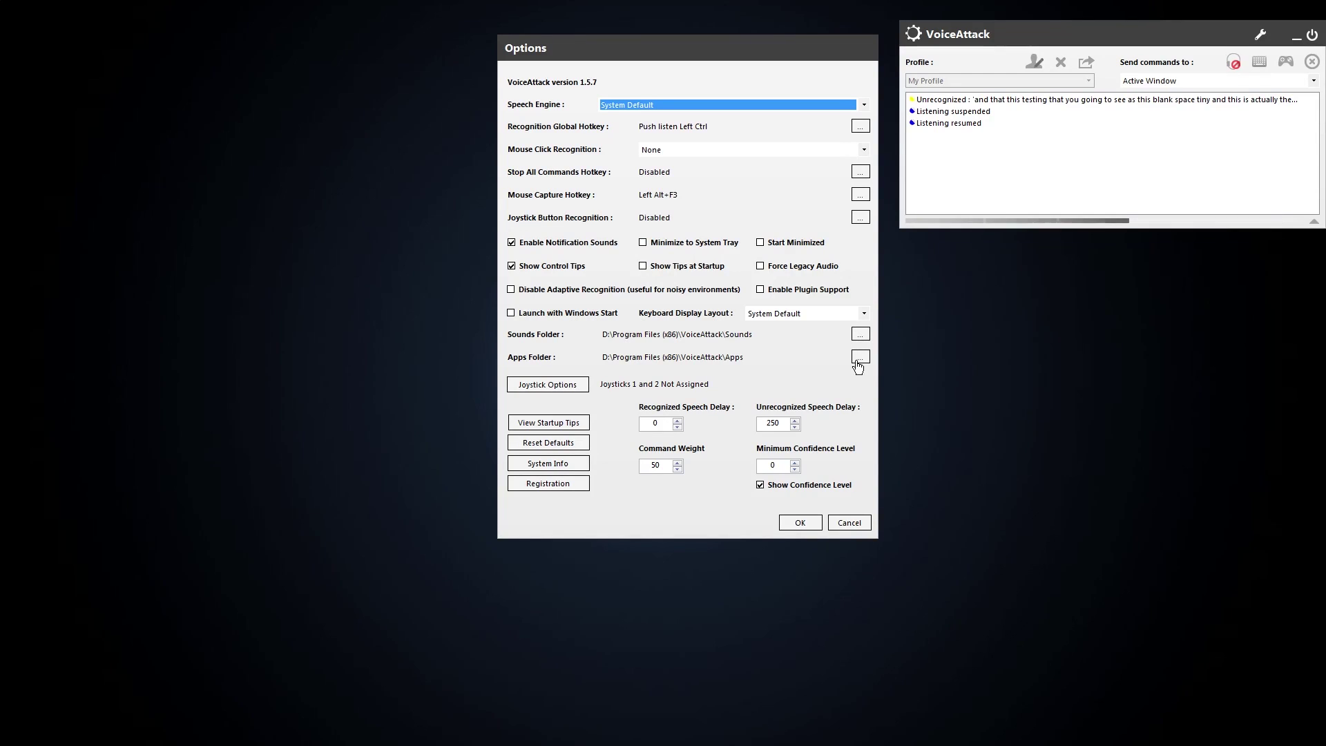
{"action": "left_click", "coordinate": [862, 524]}
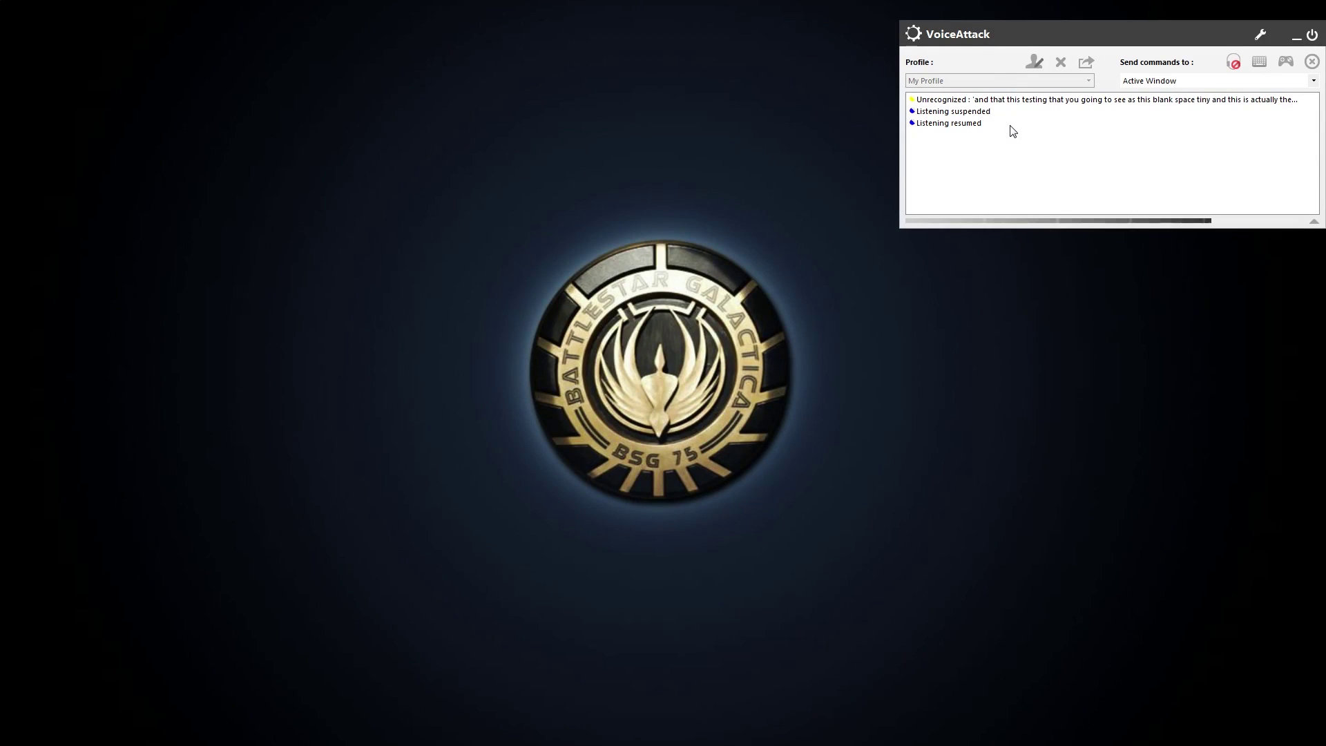
Step: Open My Profile for editing and delete its "Hi there" command
{"action": "left_click", "coordinate": [1033, 61]}
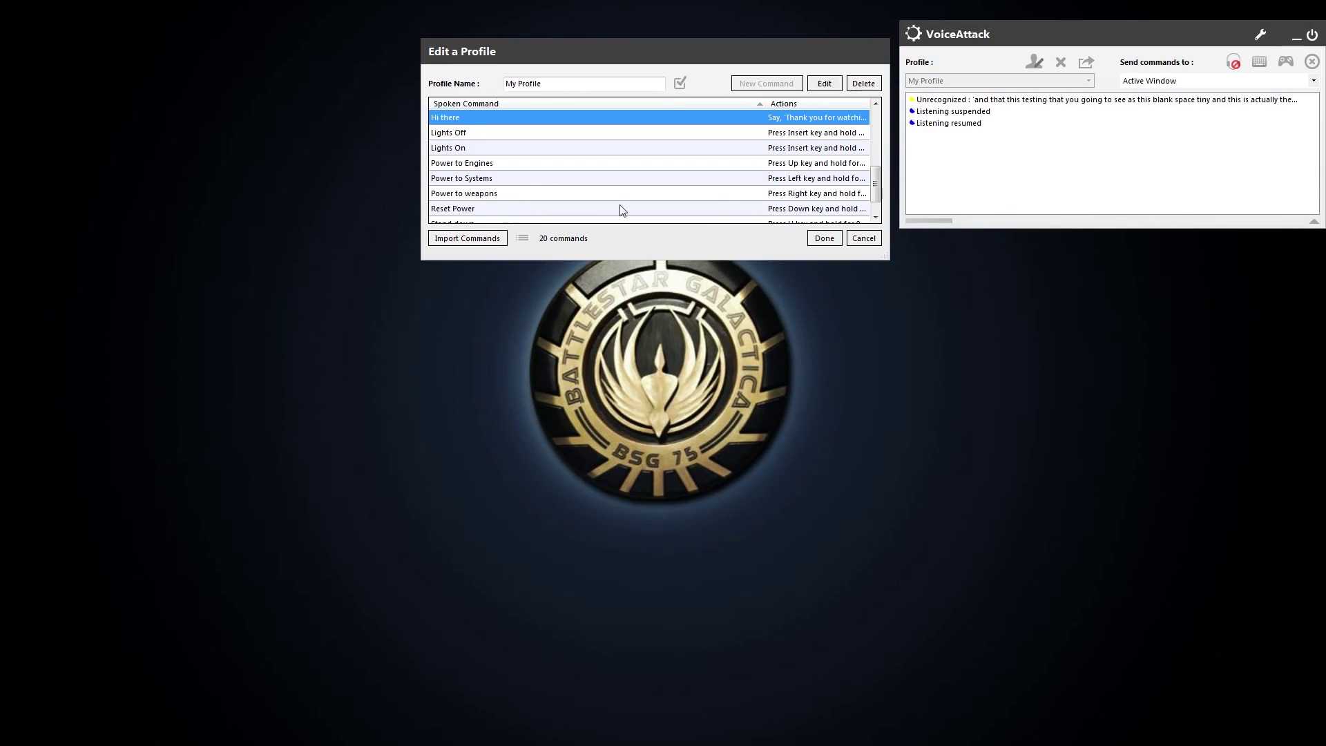
{"action": "left_click", "coordinate": [544, 134]}
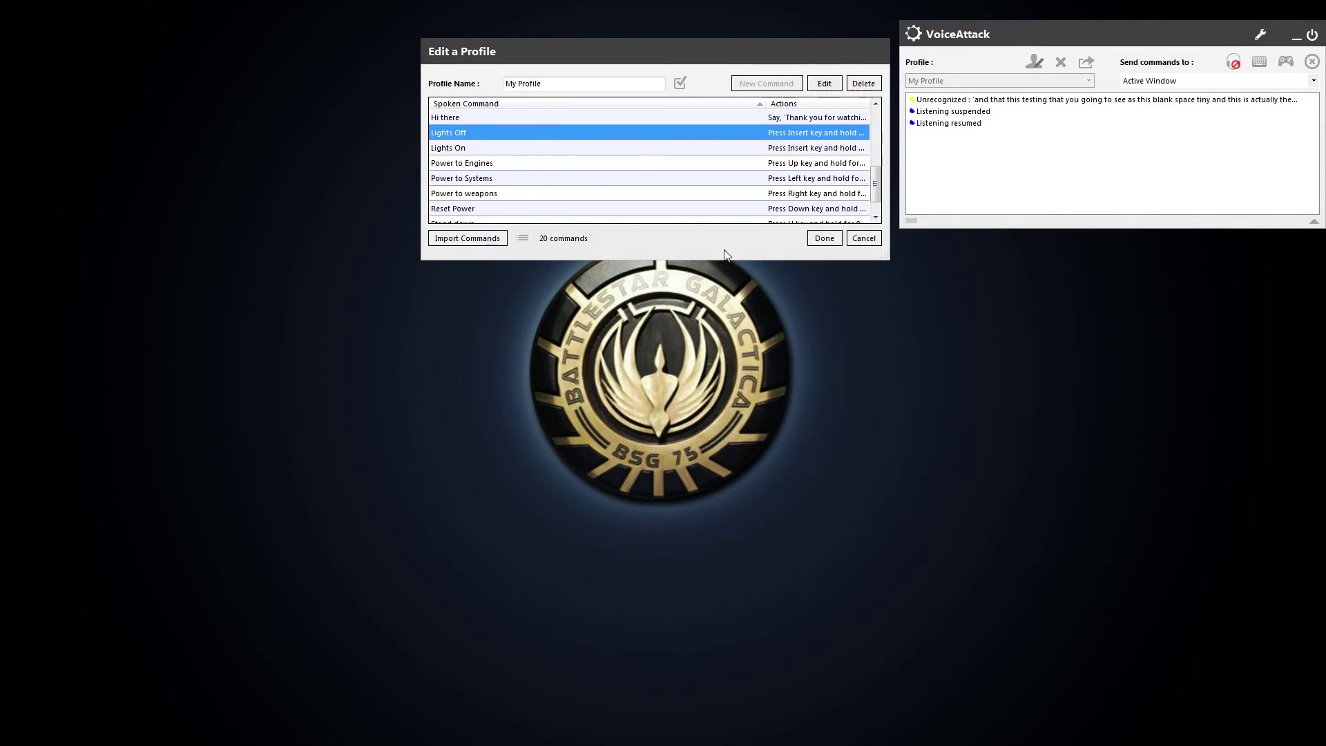
{"action": "scroll", "coordinate": [877, 157], "scroll_direction": "up", "scroll_amount": 3}
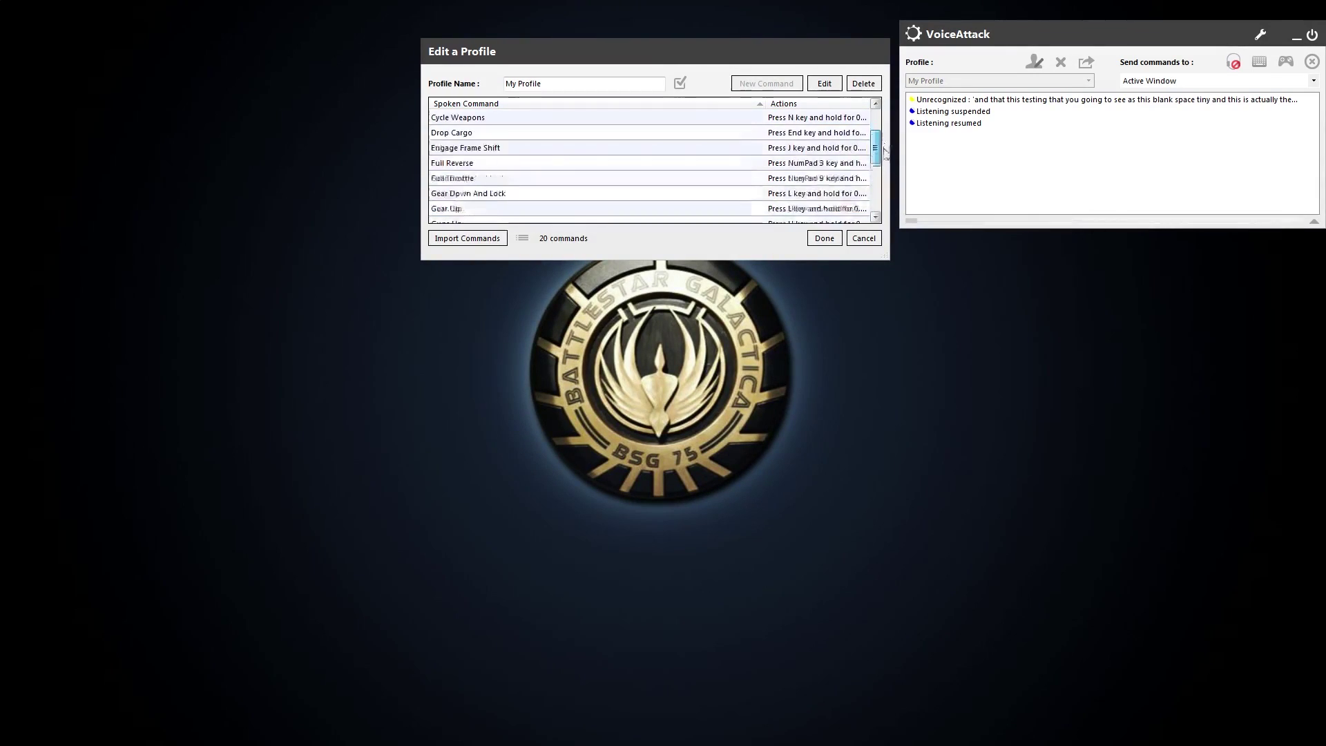
{"action": "left_click", "coordinate": [642, 118]}
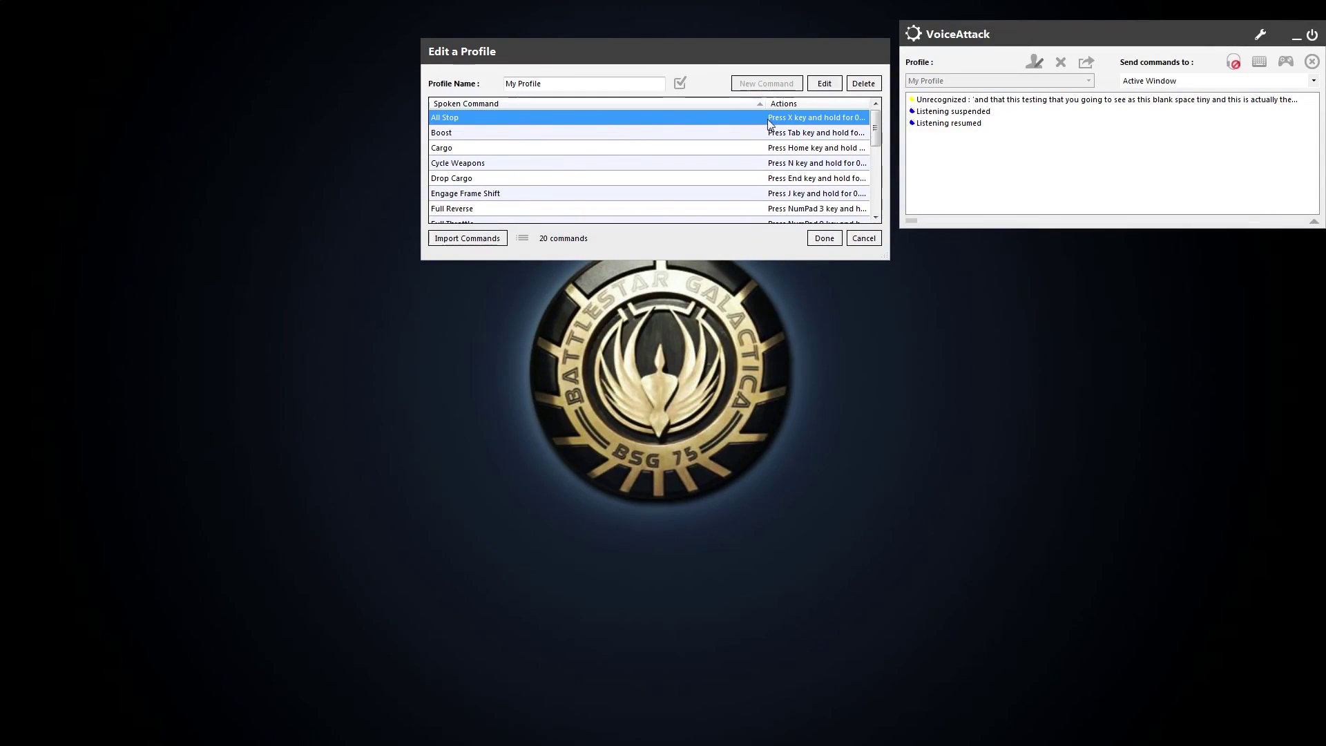
{"action": "scroll", "coordinate": [687, 173], "scroll_direction": "down", "scroll_amount": 4}
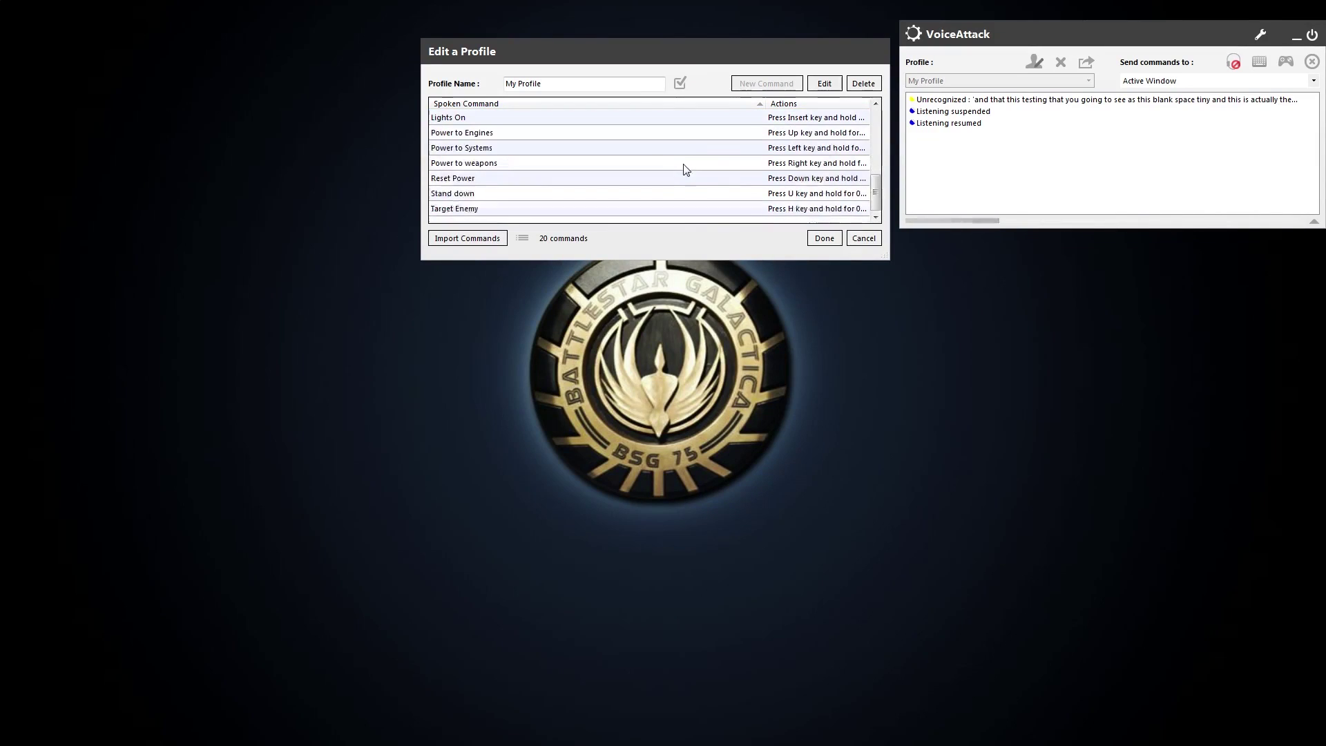
{"action": "scroll", "coordinate": [690, 177], "scroll_direction": "up", "scroll_amount": 4}
{"action": "scroll", "coordinate": [690, 179], "scroll_direction": "down", "scroll_amount": 4}
{"action": "scroll", "coordinate": [687, 178], "scroll_direction": "up", "scroll_amount": 4}
{"action": "scroll", "coordinate": [691, 178], "scroll_direction": "down", "scroll_amount": 3}
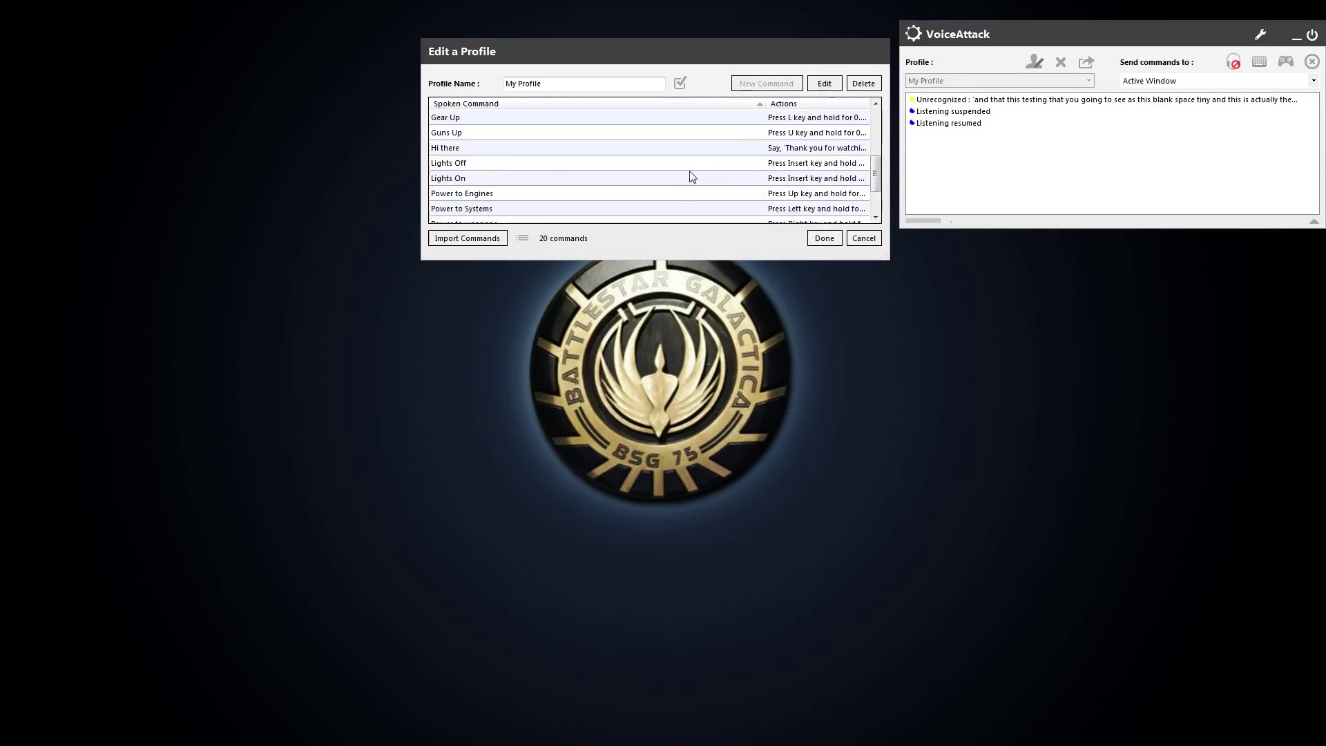
{"action": "left_click", "coordinate": [552, 148]}
{"action": "left_click", "coordinate": [862, 84]}
Step: Start a new command in the profile with "Full throttle" as its spoken phrase
{"action": "left_click", "coordinate": [766, 83]}
{"action": "left_click_drag", "start_coordinate": [523, 128], "coordinate": [953, 194]}
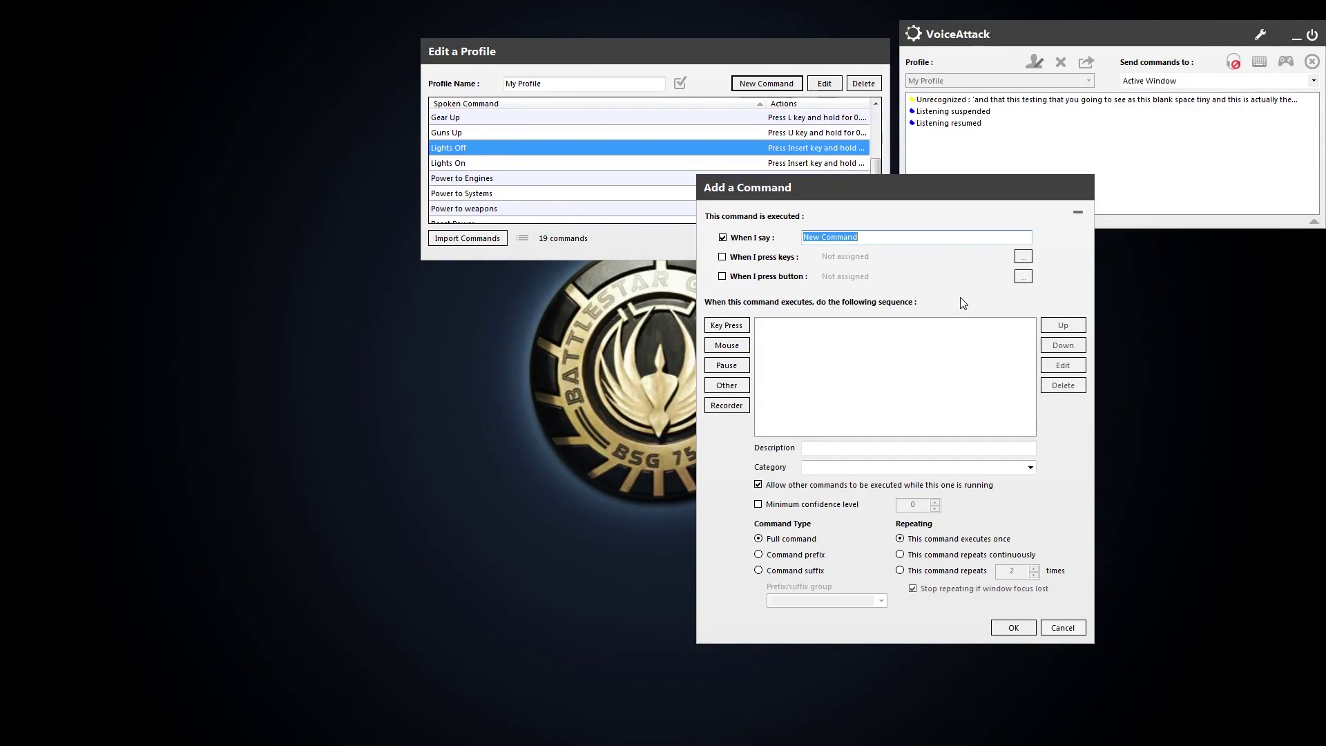
{"action": "left_click", "coordinate": [863, 242]}
{"action": "key", "text": "BackSpace"}
{"action": "key", "text": "BackSpace"}
{"action": "key", "text": "BackSpace"}
{"action": "key", "text": "BackSpace"}
{"action": "key", "text": "BackSpace"}
{"action": "key", "text": "BackSpace"}
{"action": "key", "text": "BackSpace"}
{"action": "key", "text": "BackSpace"}
{"action": "key", "text": "BackSpace"}
{"action": "type", "text": "Full throttle"}
{"action": "left_click", "coordinate": [851, 379]}
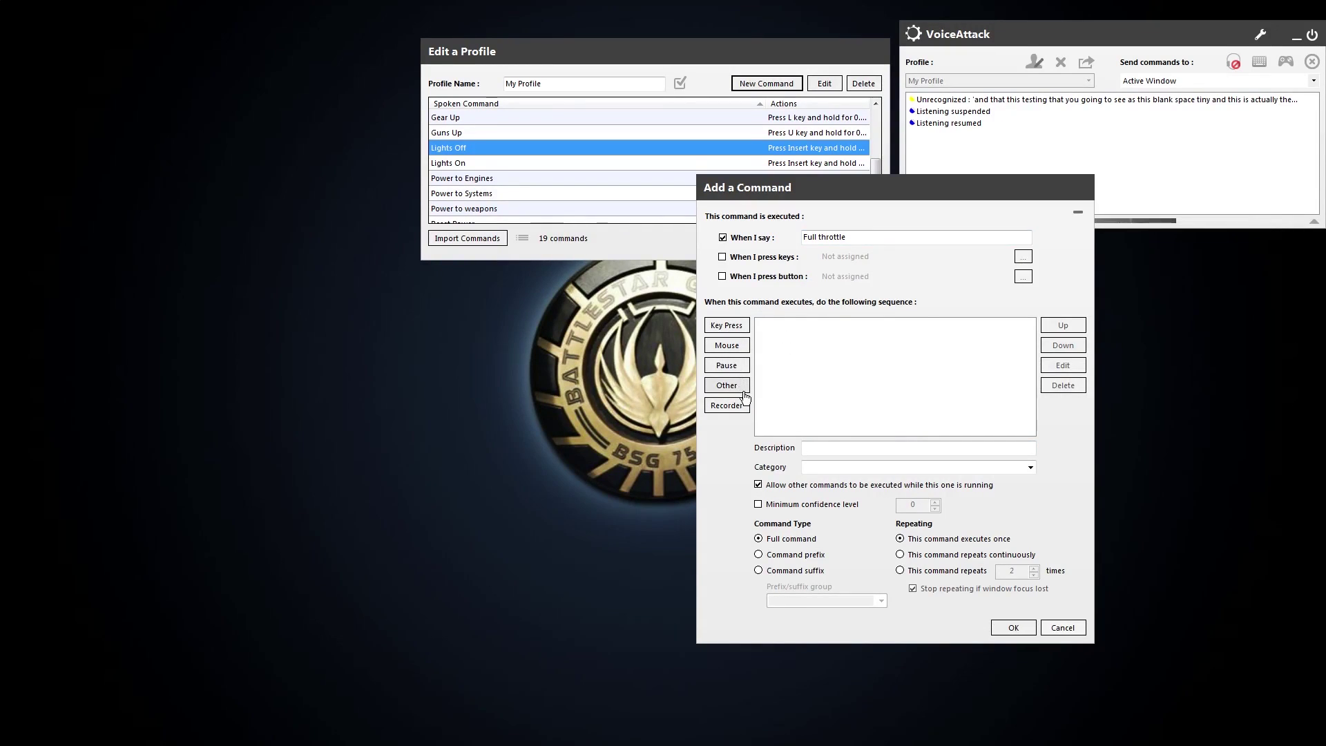
Step: Add a keypress action to the command that holds the 0 key for 0.2 seconds and releases it
{"action": "left_click", "coordinate": [733, 328]}
{"action": "left_click_drag", "start_coordinate": [999, 330], "coordinate": [548, 293]}
{"action": "left_click", "coordinate": [647, 511]}
{"action": "left_click", "coordinate": [726, 325]}
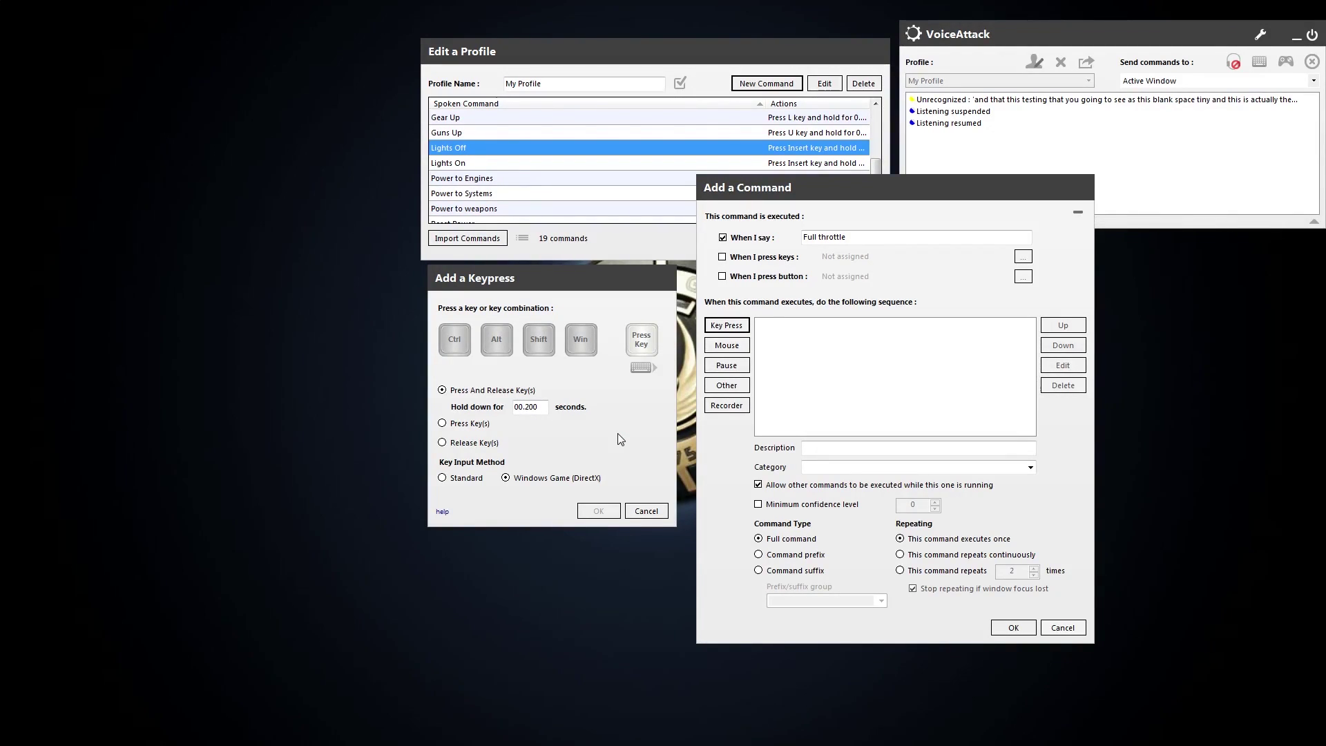
{"action": "key", "text": "0"}
{"action": "left_click", "coordinate": [598, 511]}
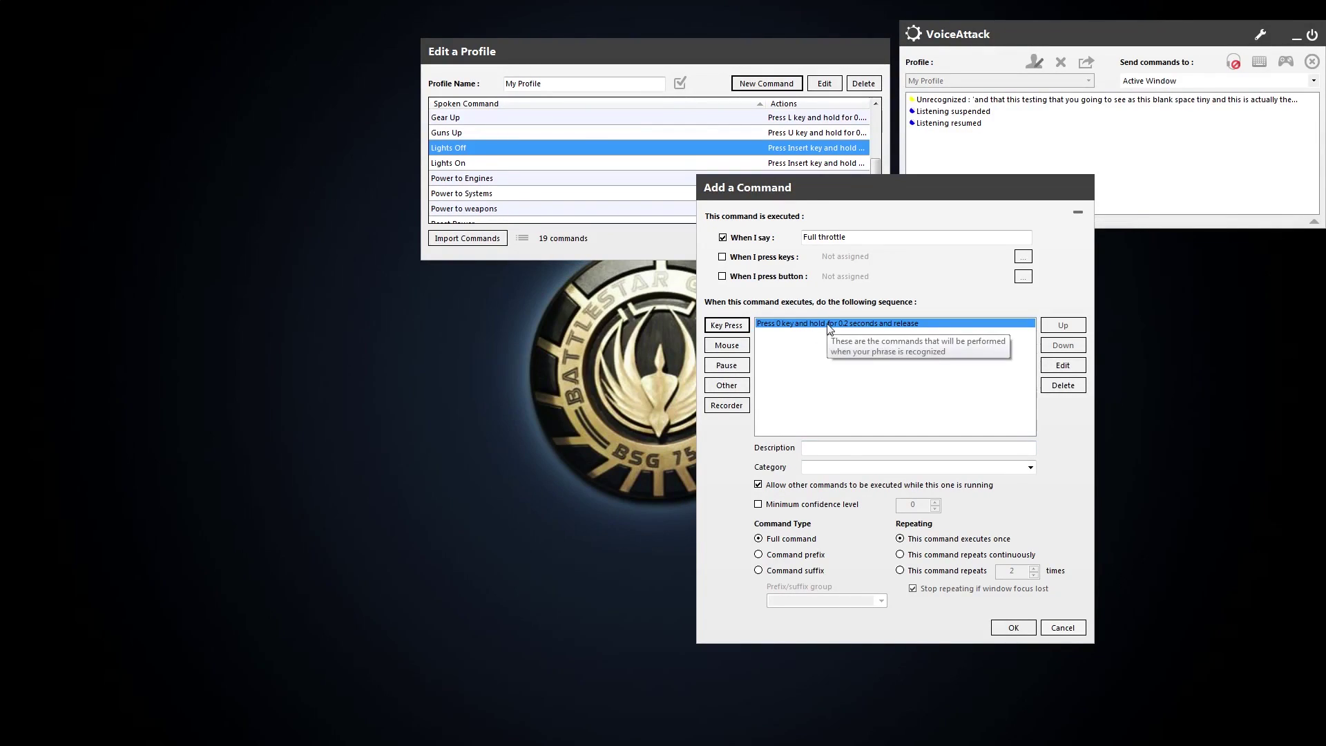
Step: Start a text-to-speech action for the command with the text "Engine throttle at full"
{"action": "left_click", "coordinate": [721, 386]}
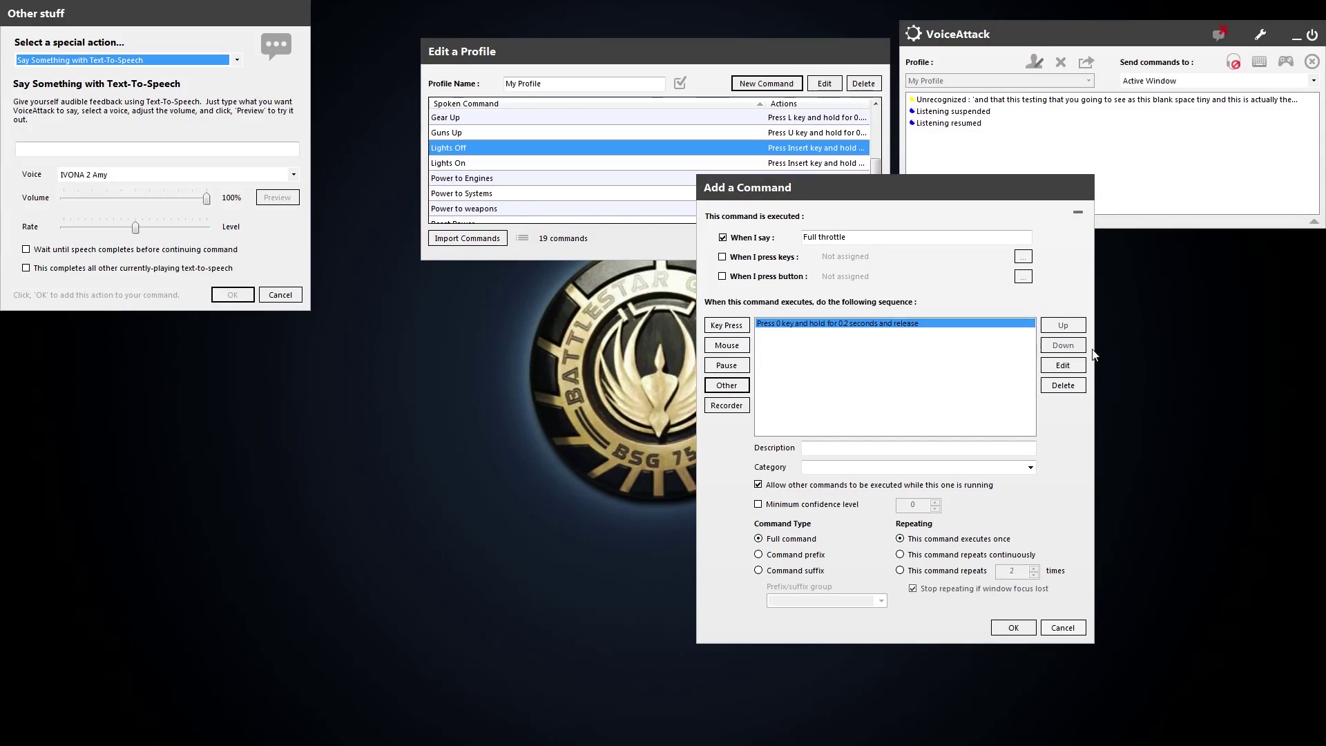
{"action": "left_click", "coordinate": [110, 148]}
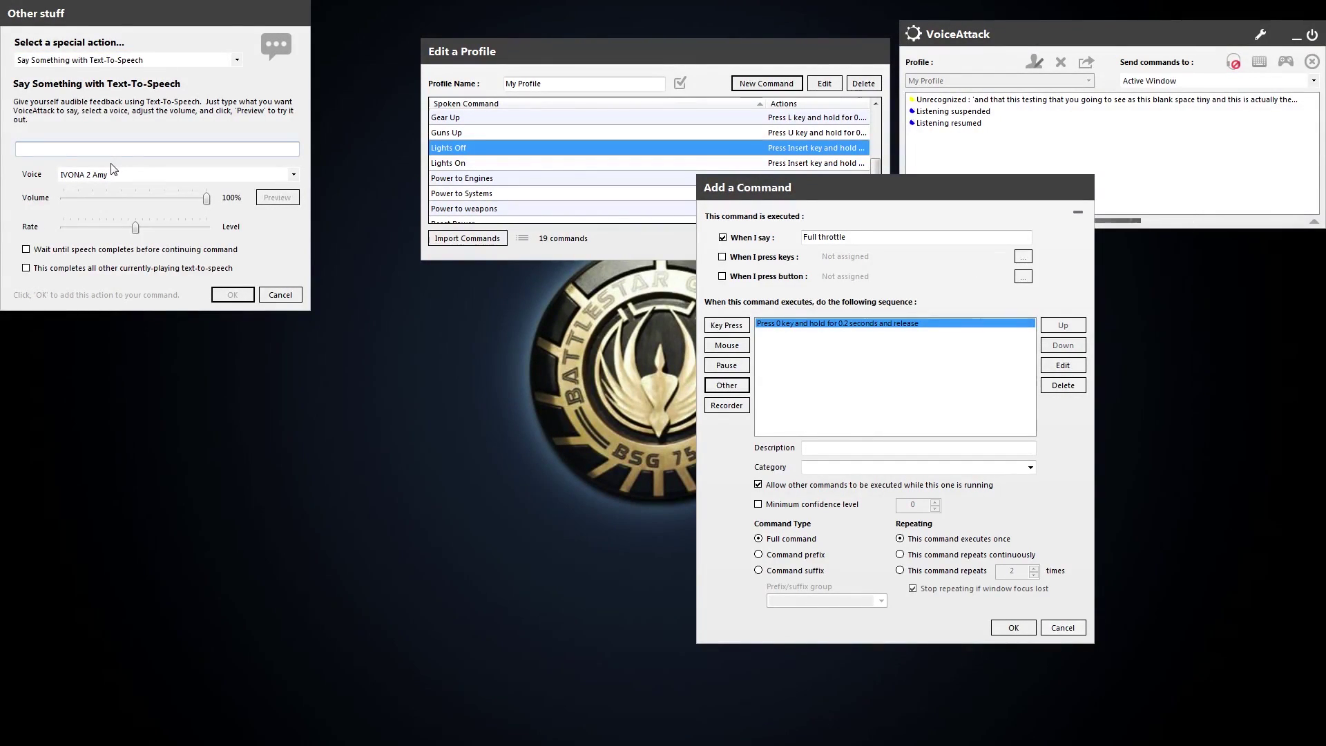
{"action": "type", "text": "Engine throttle at full"}
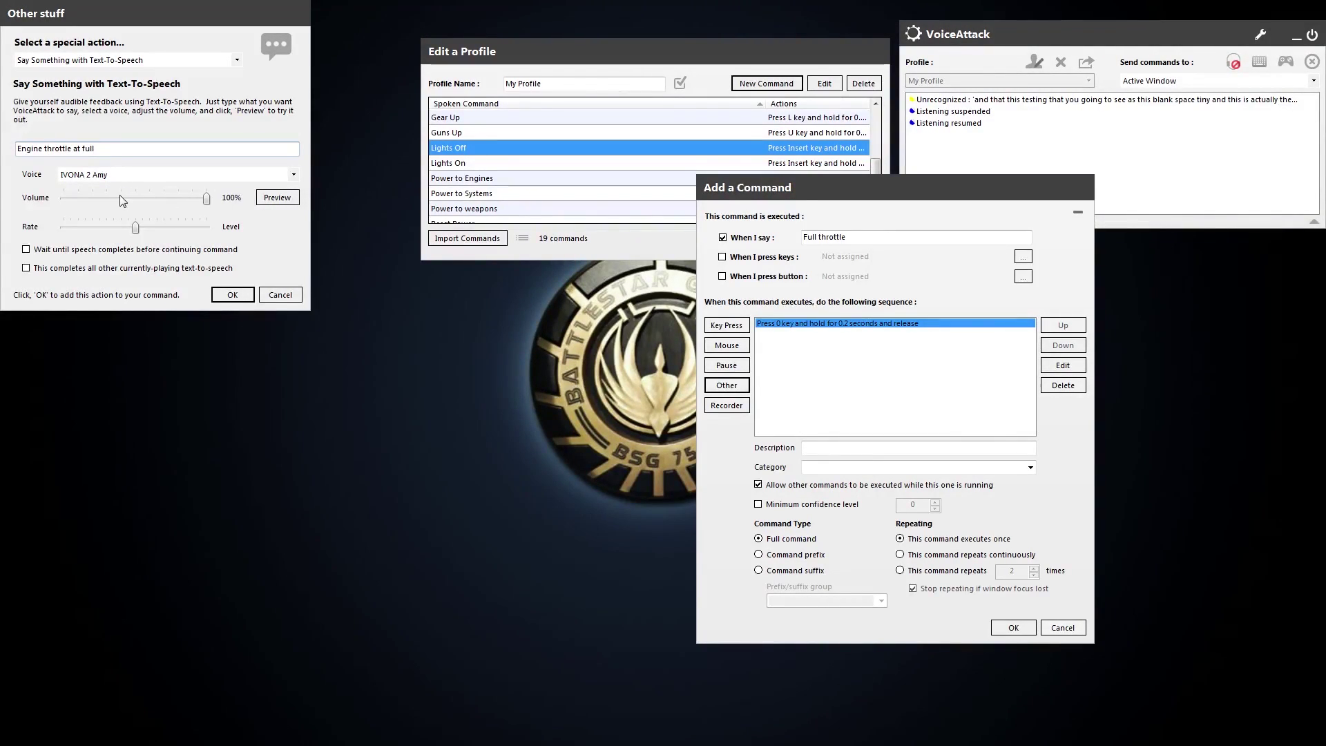
Step: Preview the speech text in the Microsoft Anna voice and again in the IVONA 2 Amy voice
{"action": "left_click", "coordinate": [182, 175]}
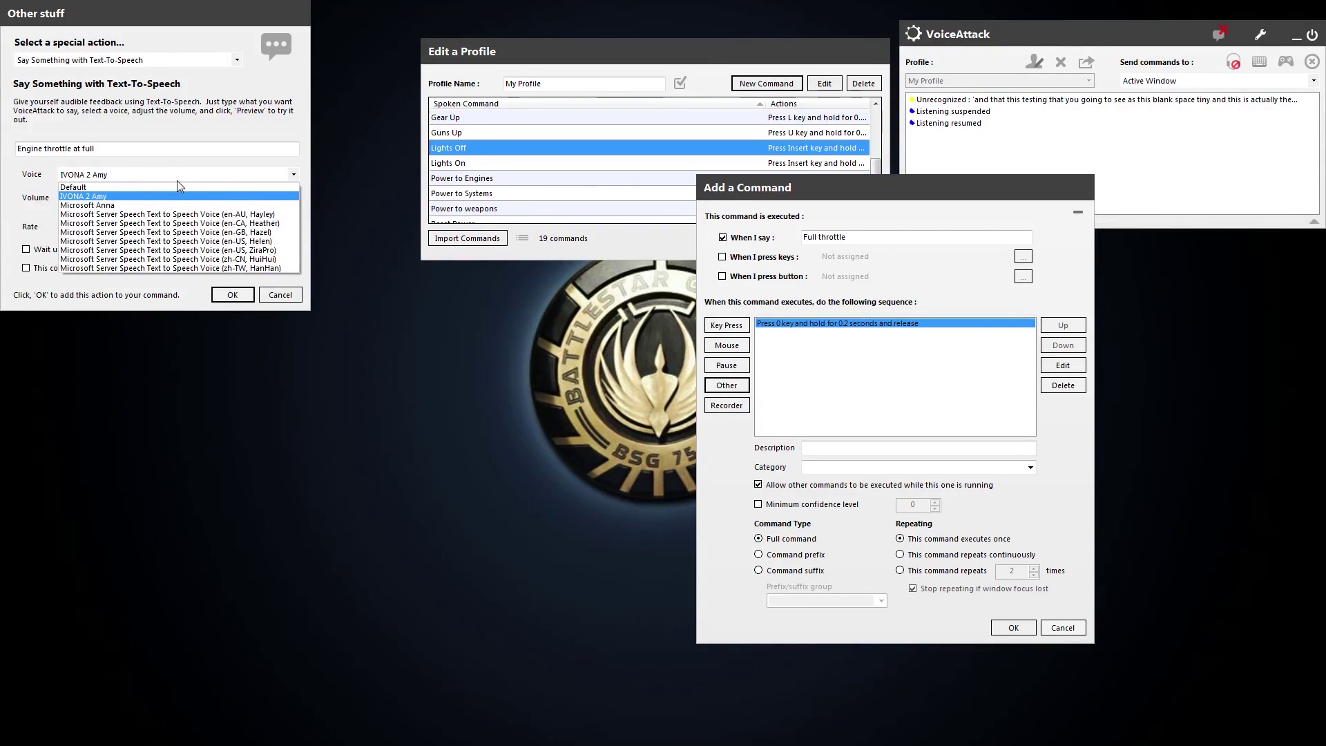
{"action": "left_click", "coordinate": [173, 205]}
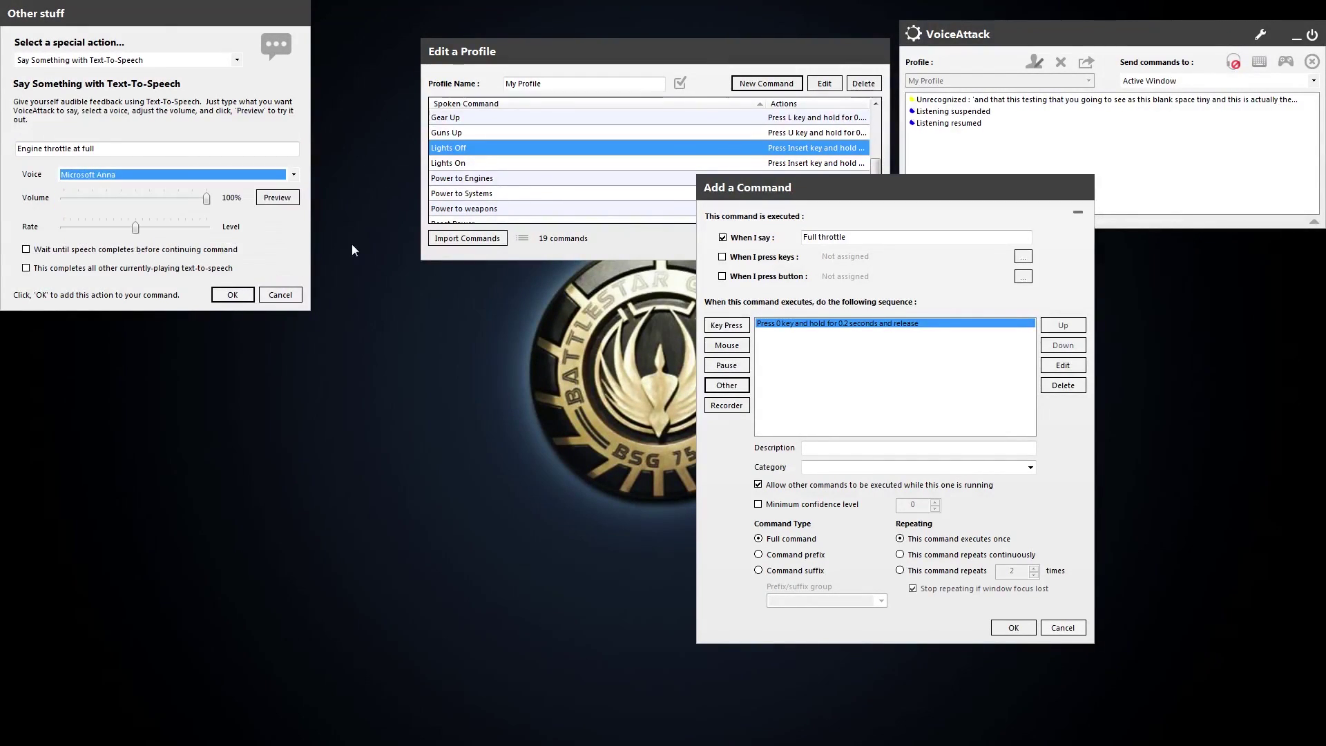
{"action": "left_click", "coordinate": [290, 203]}
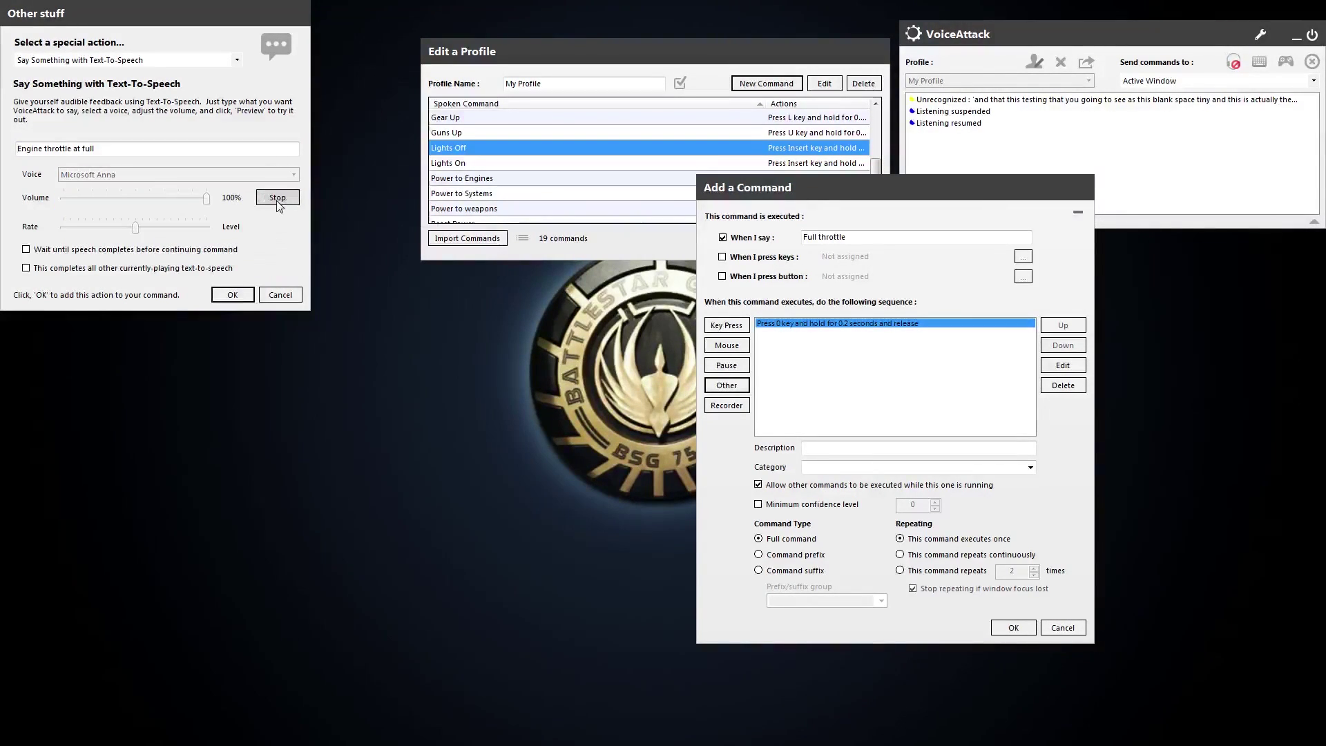
{"action": "left_click", "coordinate": [240, 175]}
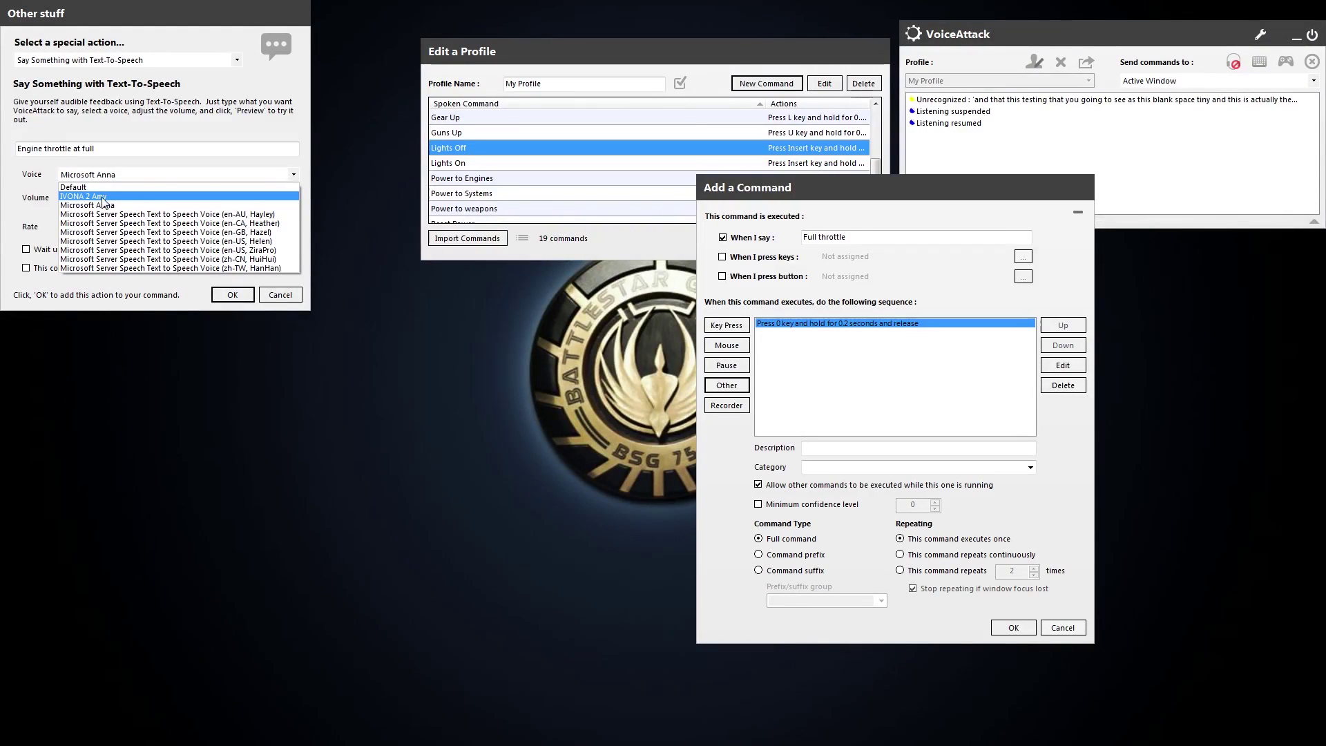
{"action": "left_click", "coordinate": [97, 197]}
{"action": "left_click", "coordinate": [277, 198]}
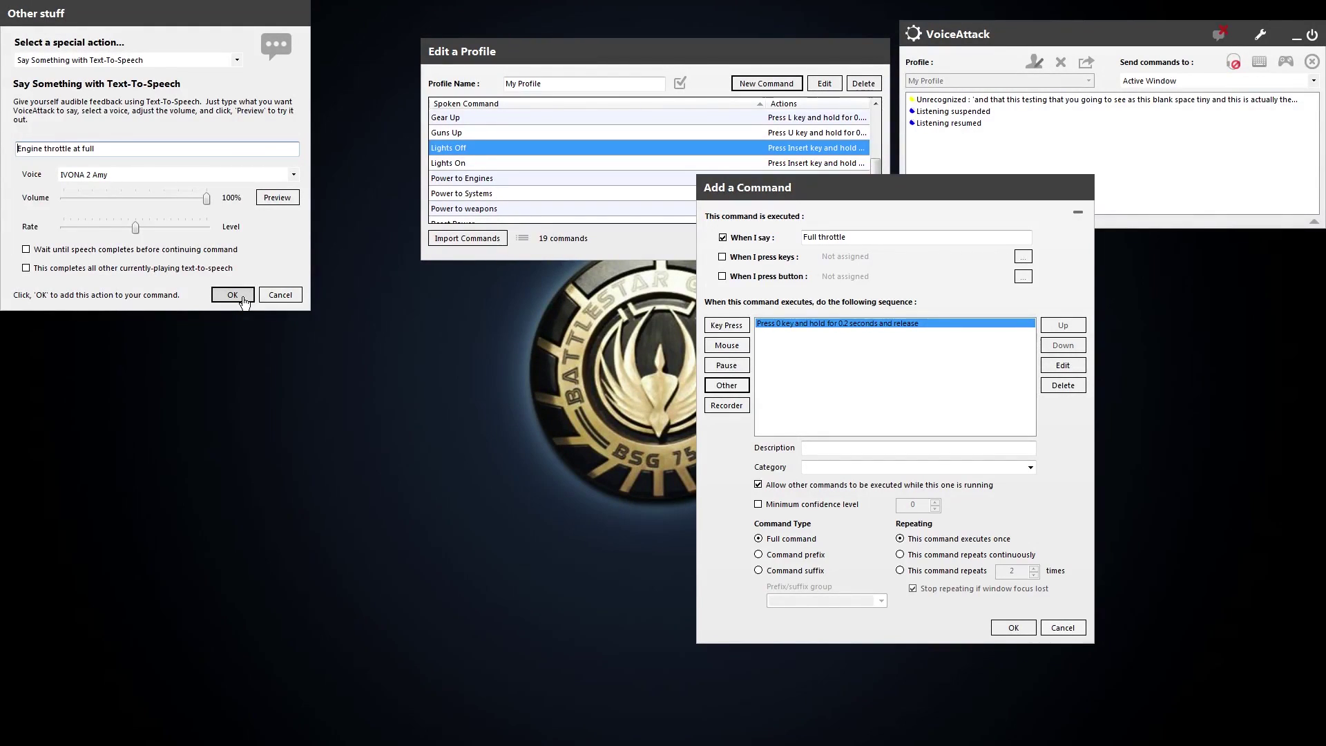
Step: Set the speech volume to 100% and the rate to 0, and add the text-to-speech action to the command
{"action": "mouse_move", "coordinate": [168, 267]}
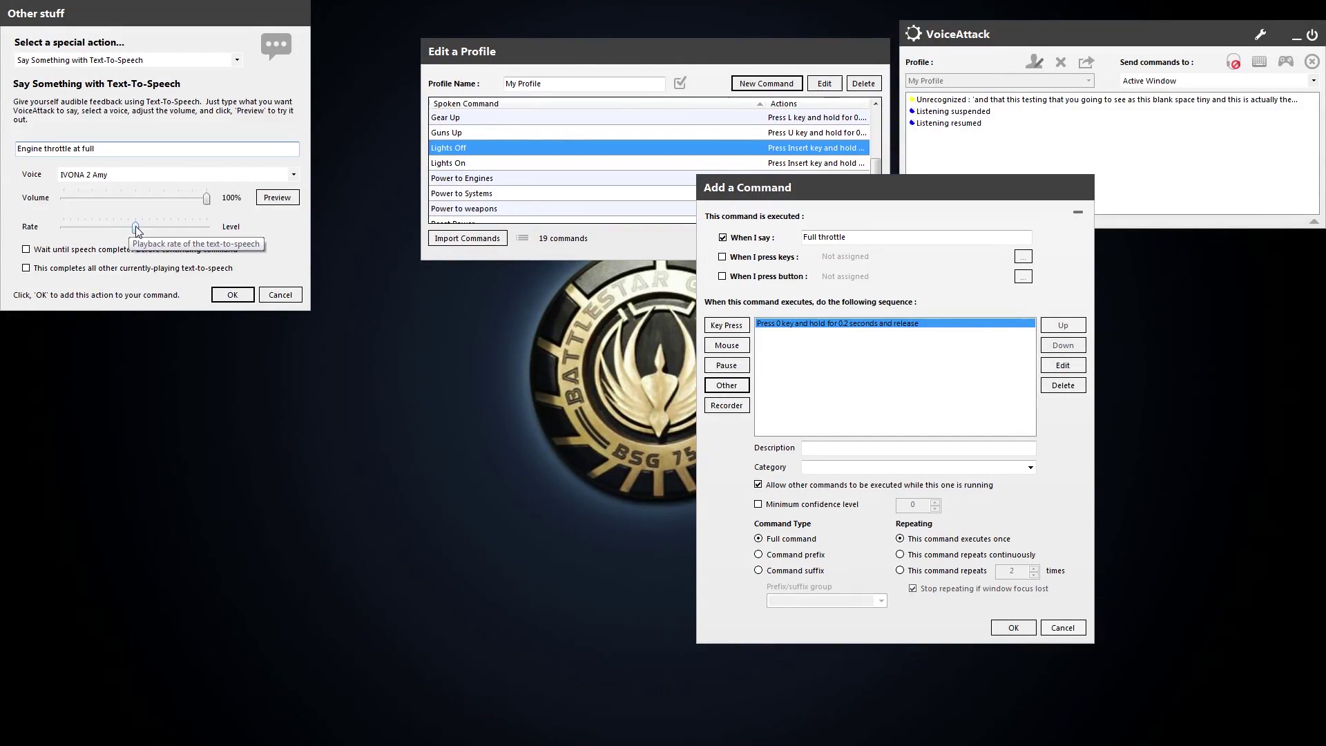
{"action": "mouse_move", "coordinate": [136, 228]}
{"action": "left_mouse_down"}
{"action": "mouse_move", "coordinate": [192, 228]}
{"action": "mouse_move", "coordinate": [136, 228]}
{"action": "left_mouse_up"}
{"action": "left_click", "coordinate": [277, 198]}
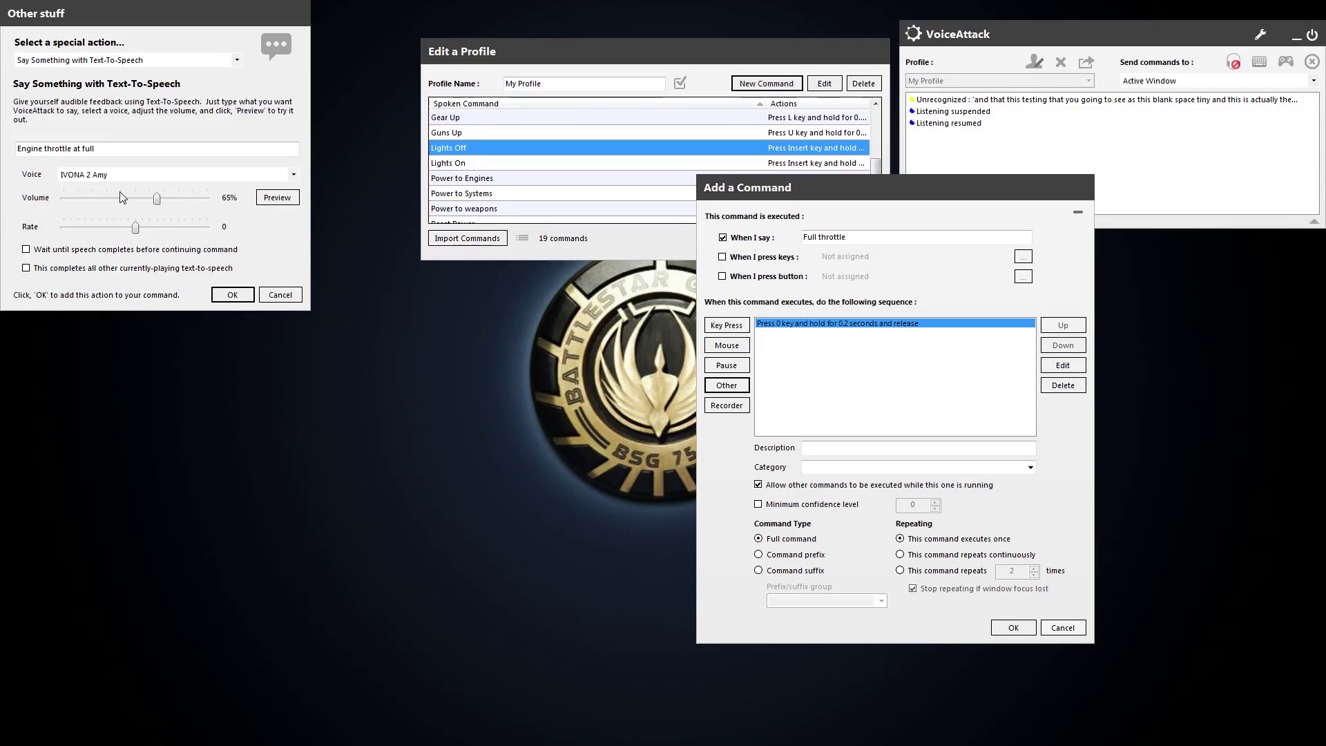
{"action": "left_click", "coordinate": [119, 198]}
{"action": "left_click", "coordinate": [197, 198]}
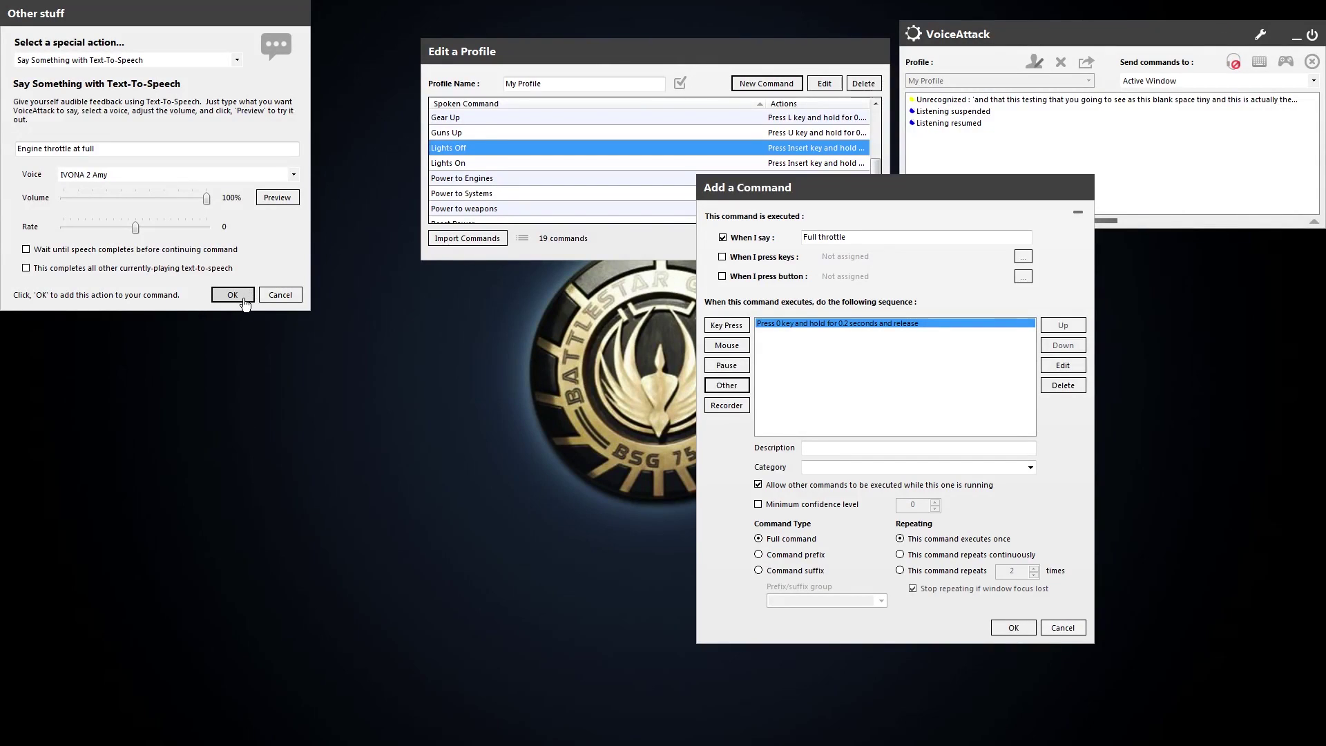
{"action": "left_click_drag", "start_coordinate": [127, 7], "coordinate": [229, 109]}
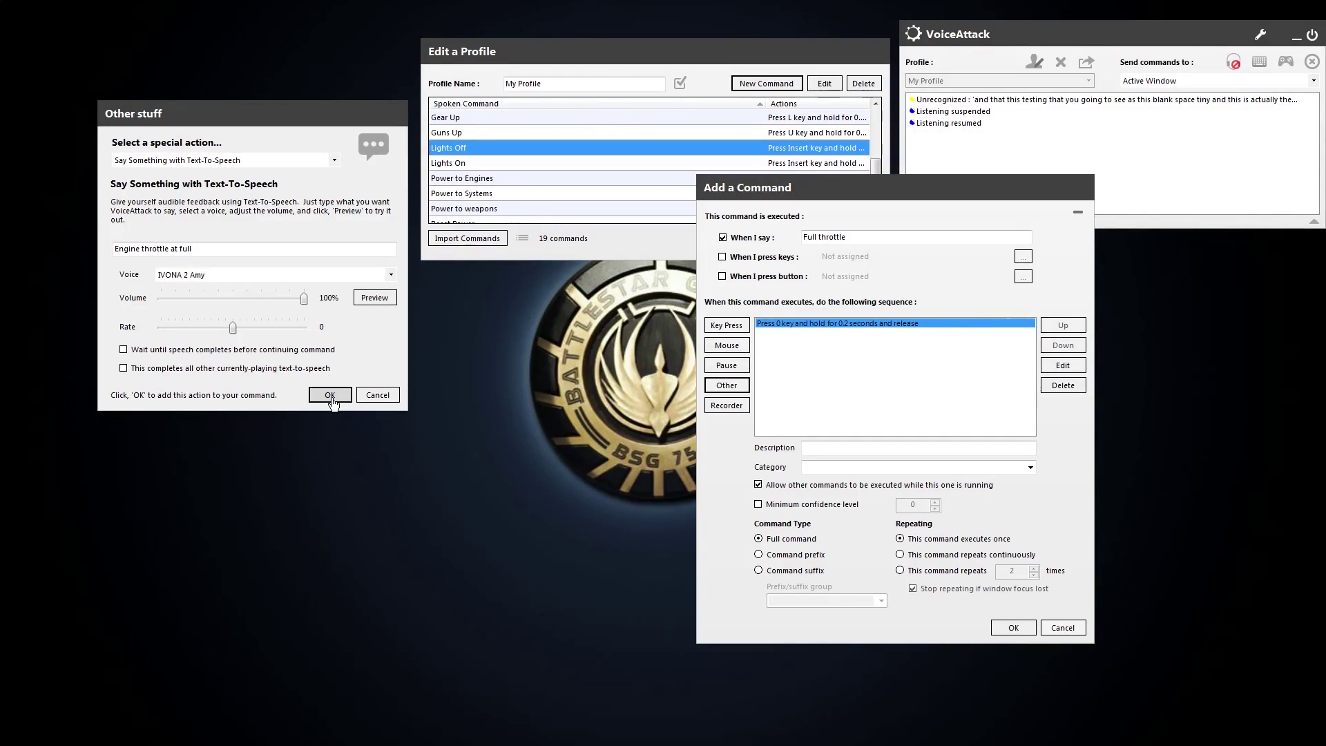
{"action": "left_click", "coordinate": [332, 401]}
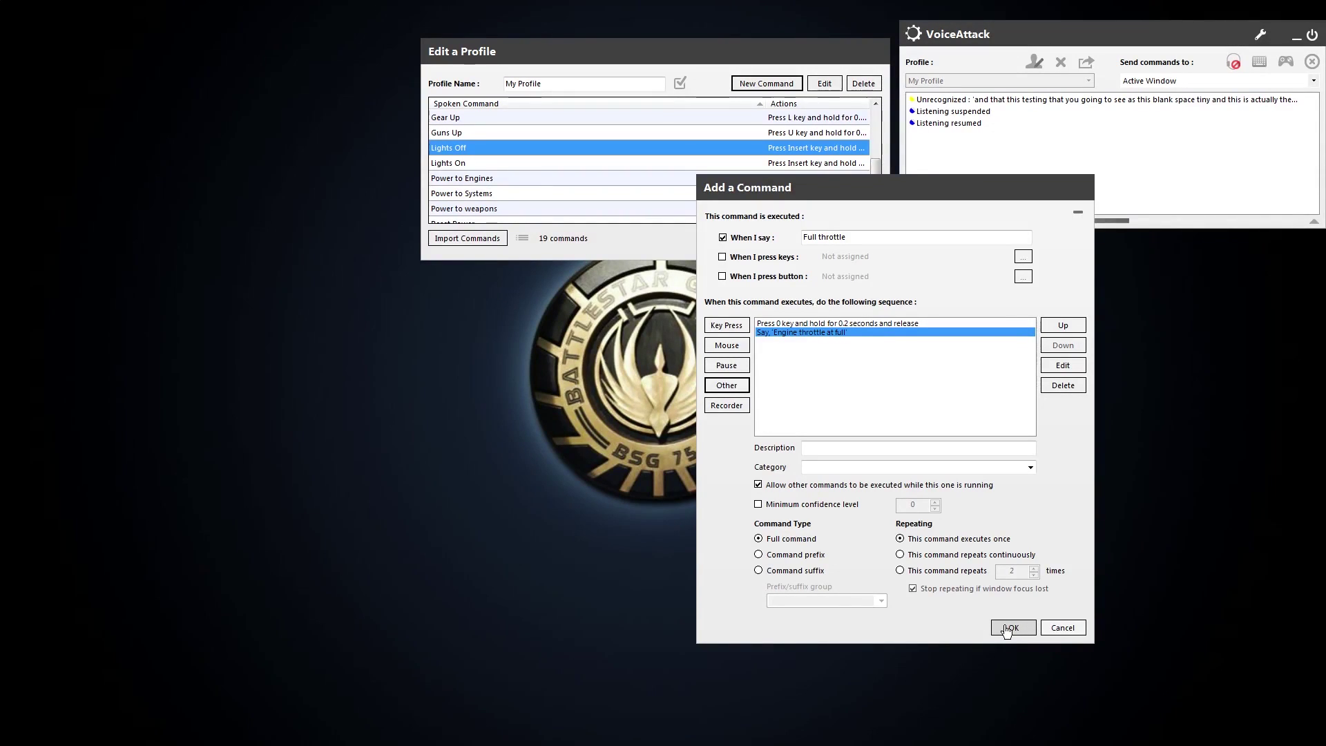
Step: Try to save the new command with the spoken phrase "Full throttle"
{"action": "left_click", "coordinate": [844, 323]}
{"action": "left_click", "coordinate": [1013, 627]}
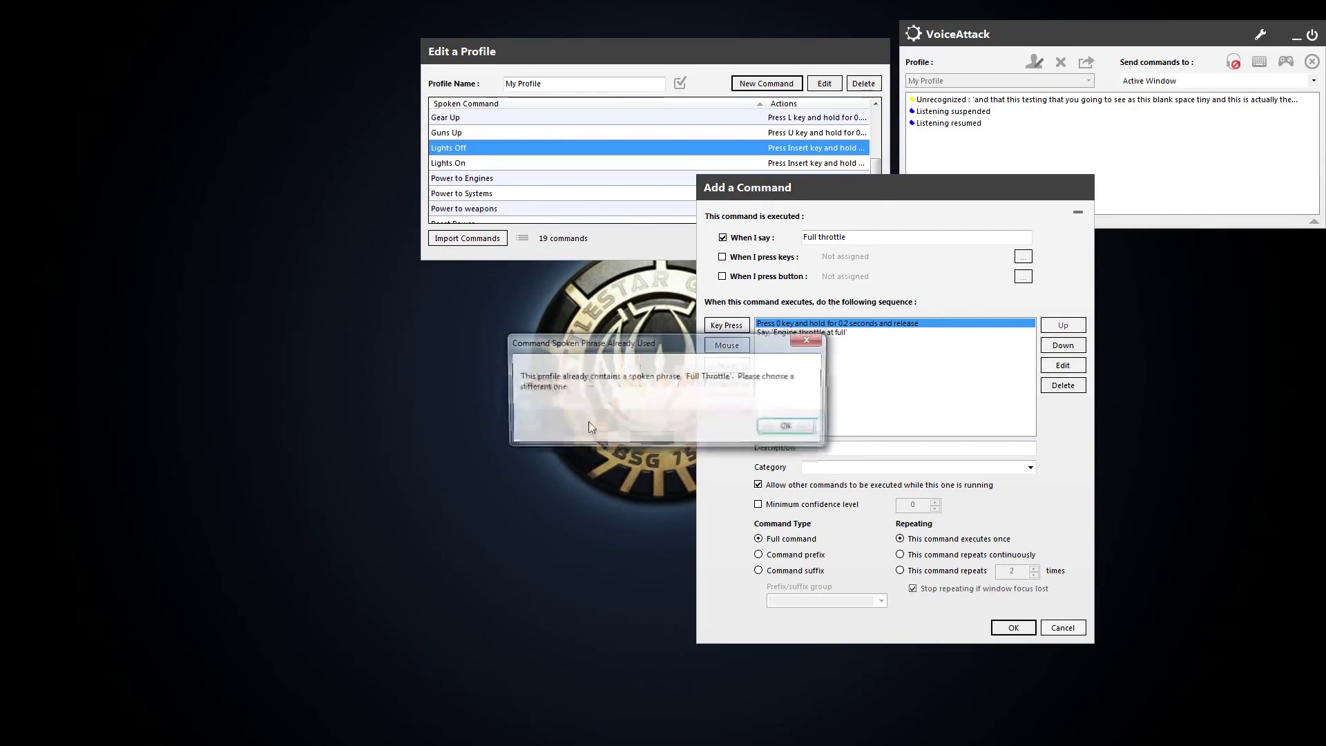
{"action": "left_click", "coordinate": [798, 433]}
Step: Change the new command's spoken phrase to "Full power", save the command, and select it in the profile's command list
{"action": "left_click", "coordinate": [820, 238]}
{"action": "double_click", "coordinate": [821, 242]}
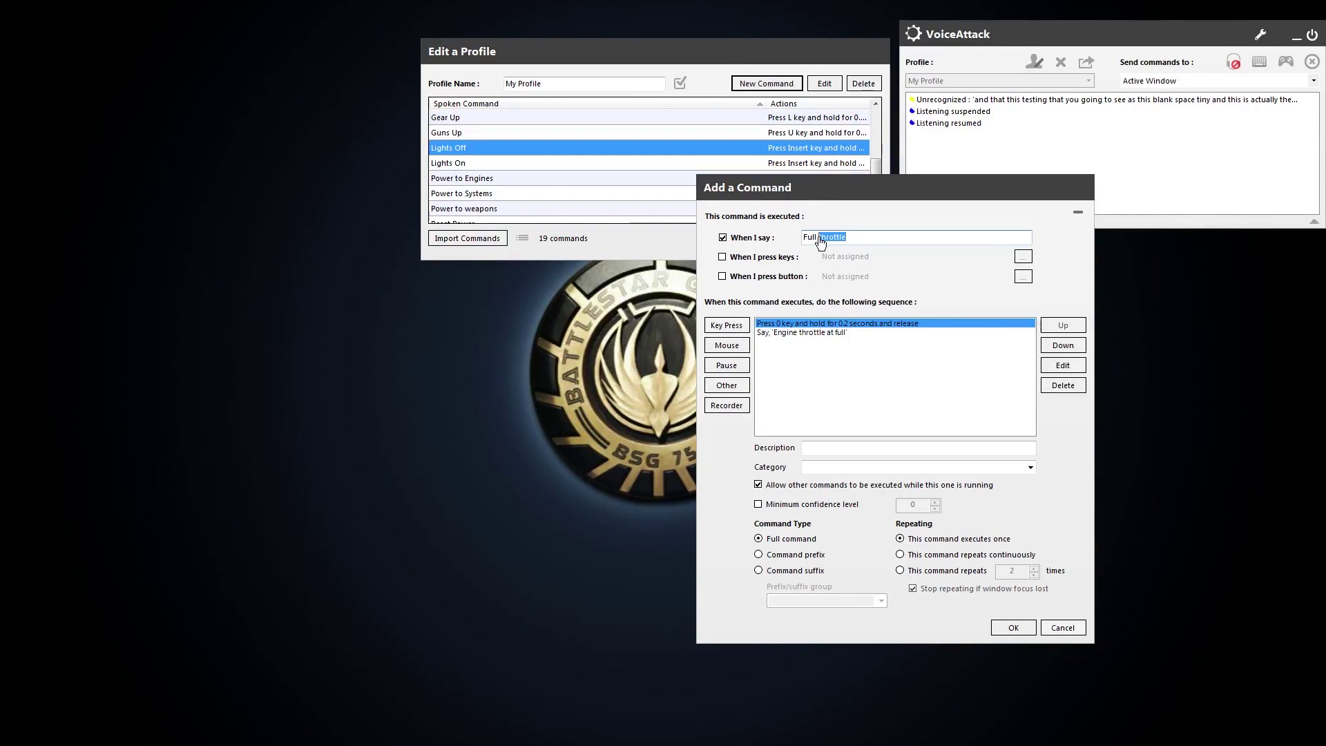
{"action": "left_click", "coordinate": [859, 243]}
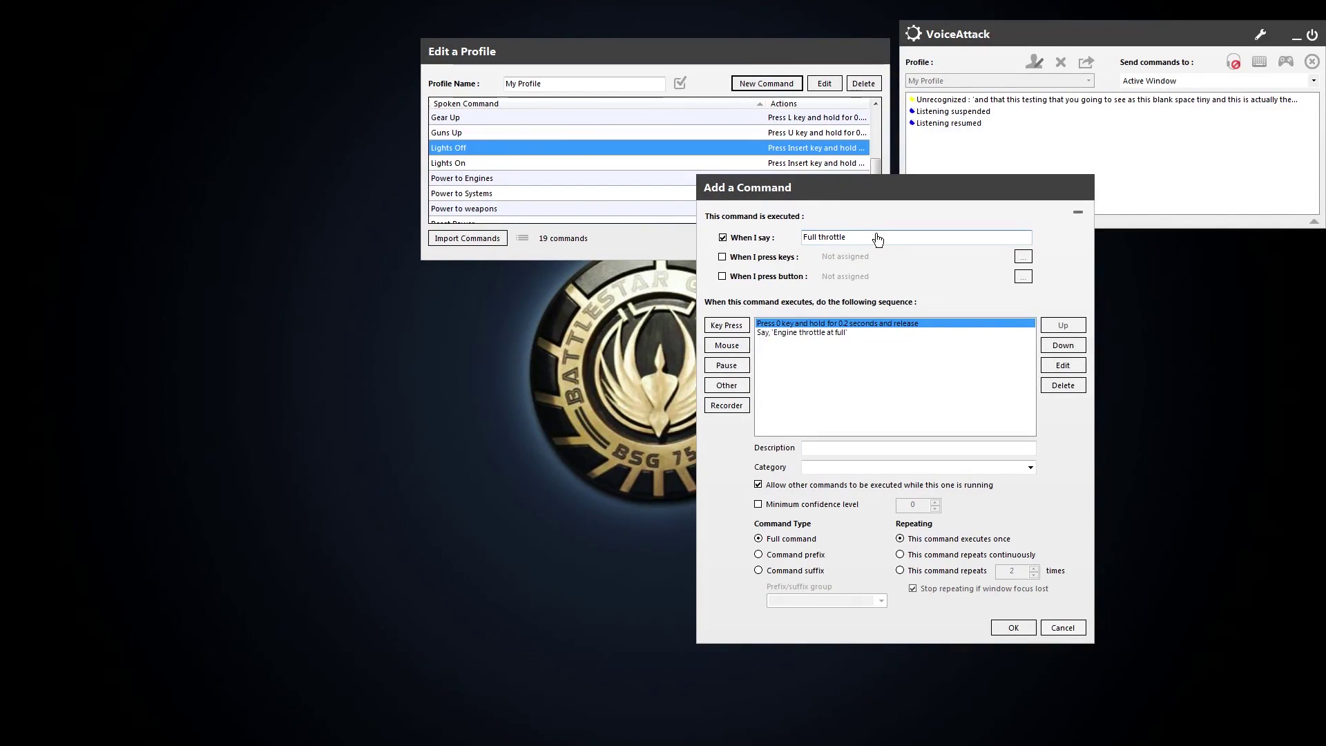
{"action": "double_click", "coordinate": [877, 238]}
{"action": "type", "text": "power"}
{"action": "left_click", "coordinate": [1013, 627]}
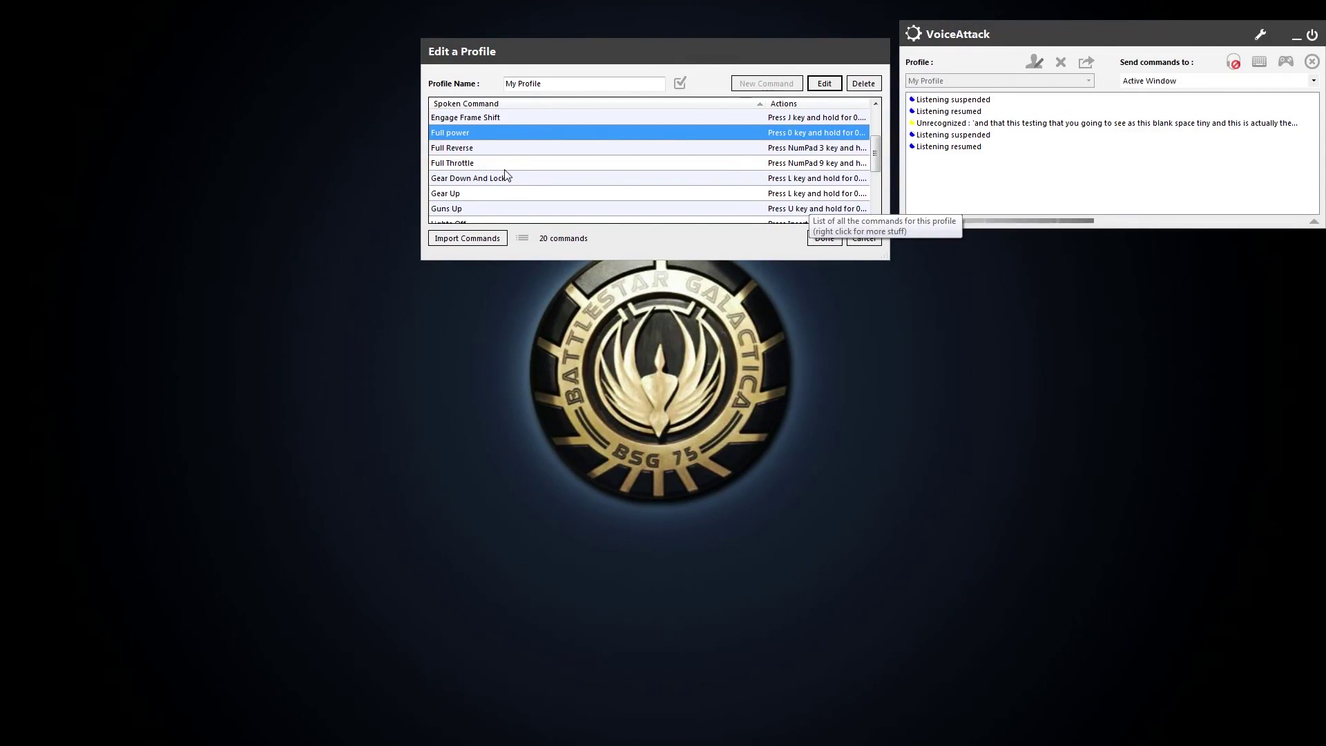
{"action": "left_click", "coordinate": [522, 163]}
{"action": "left_click", "coordinate": [527, 132]}
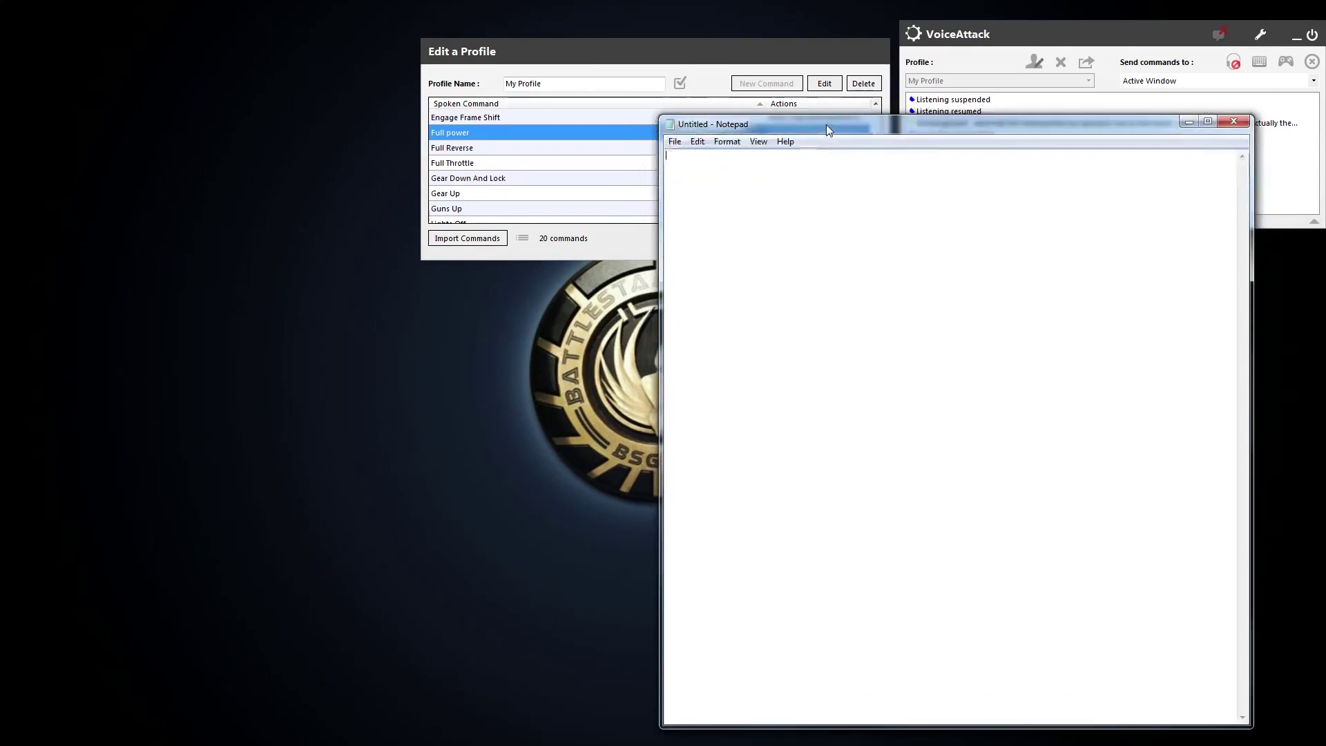
Step: Move the Notepad window below the VoiceAttack windows, save the profile edits, and make Notepad the active window
{"action": "left_click_drag", "start_coordinate": [826, 124], "coordinate": [844, 118]}
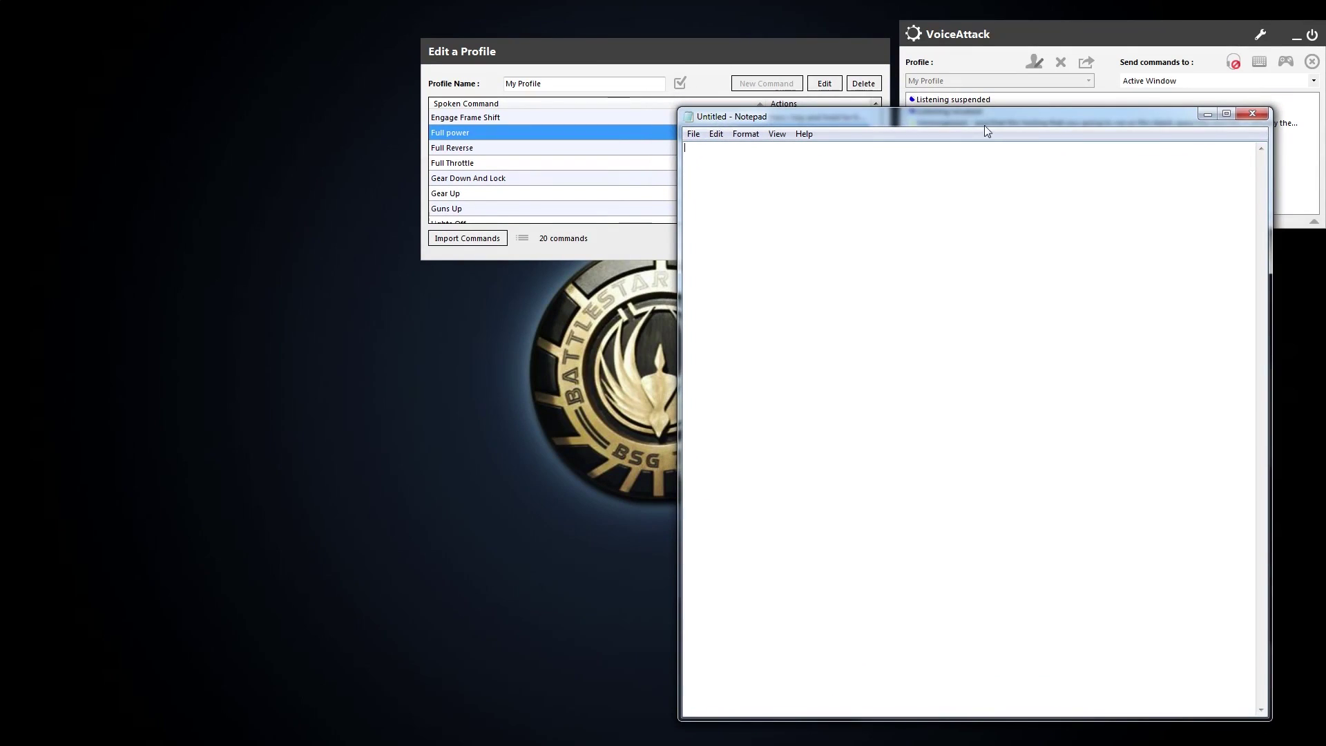
{"action": "left_click_drag", "start_coordinate": [993, 108], "coordinate": [977, 280]}
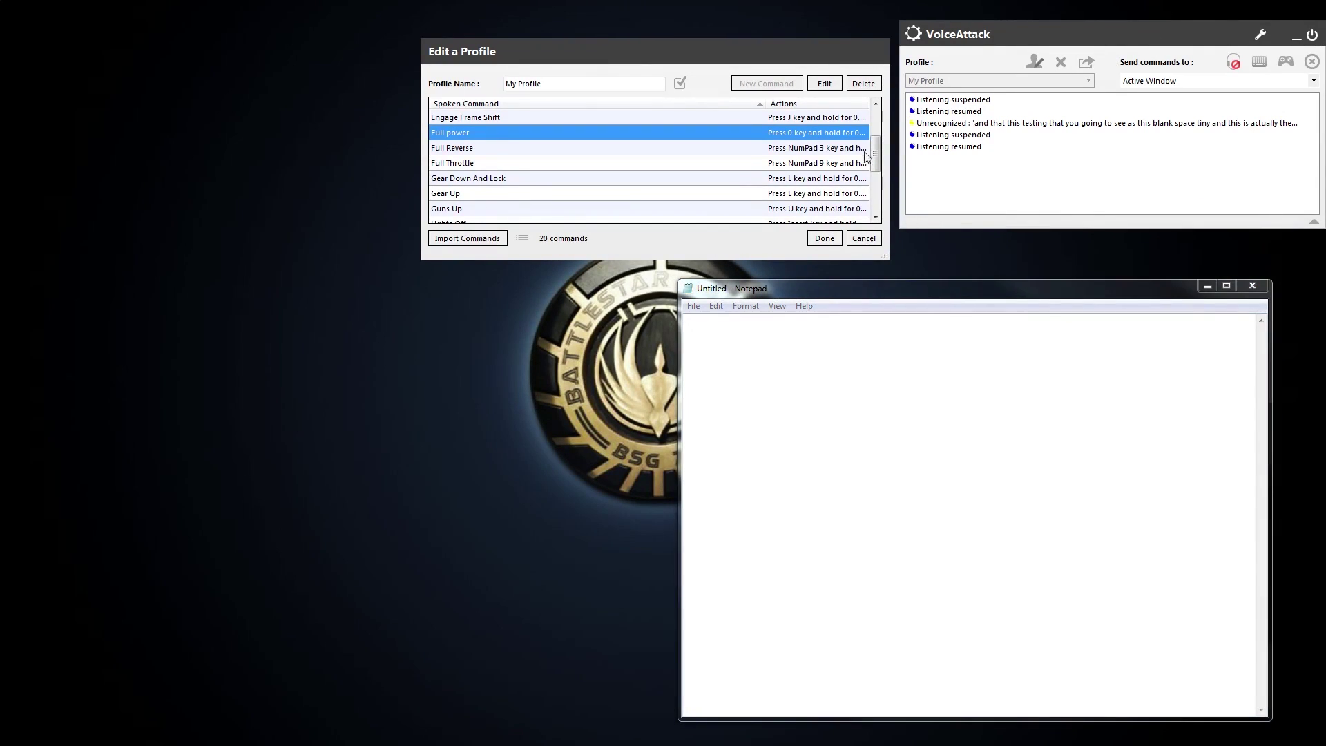
{"action": "left_click", "coordinate": [824, 238]}
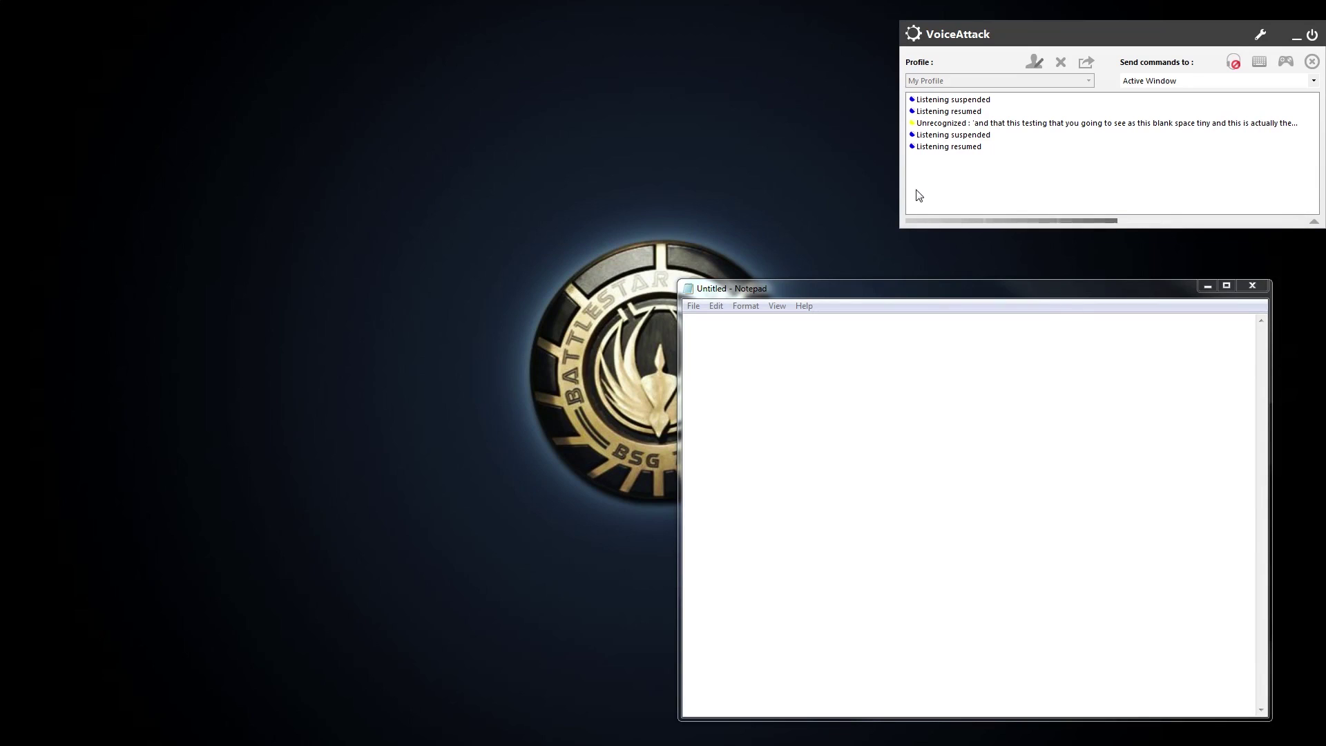
{"action": "left_click", "coordinate": [1033, 62]}
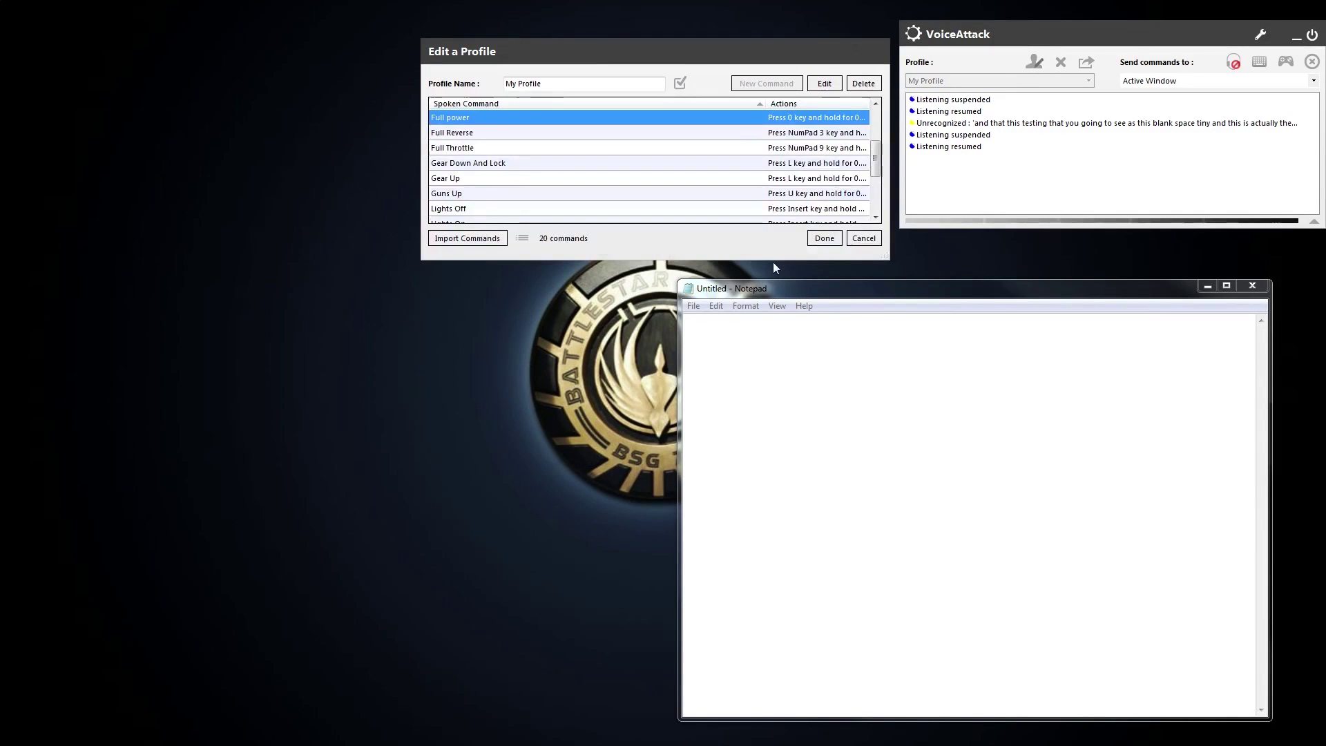
{"action": "left_click", "coordinate": [815, 238]}
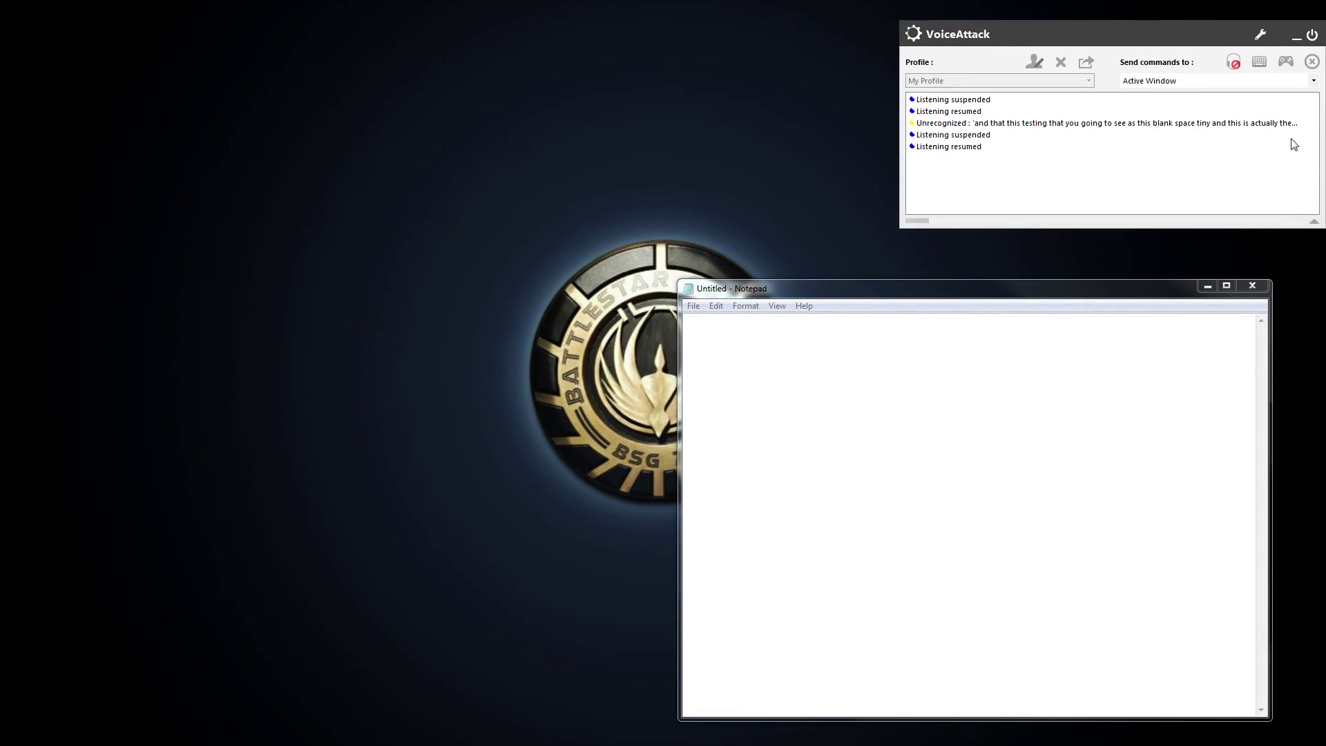
{"action": "left_click", "coordinate": [918, 395]}
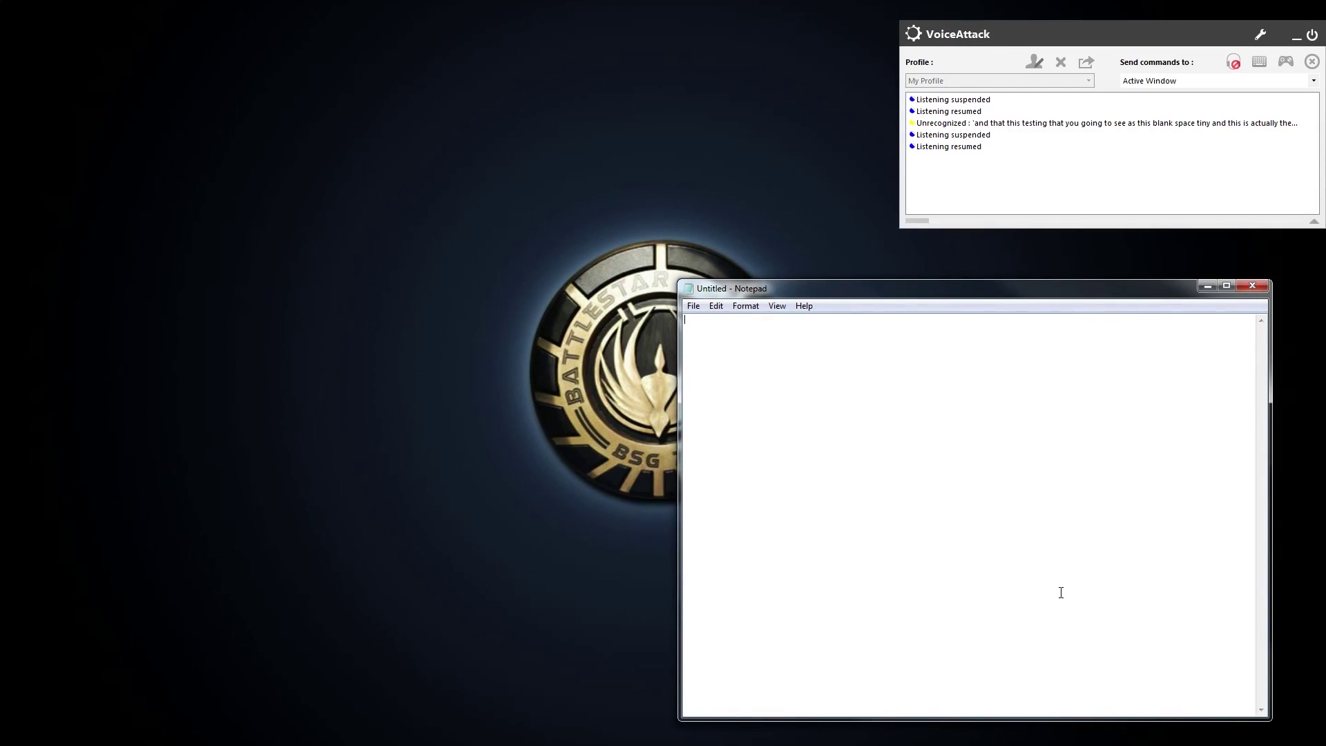
Step: Reopen My Profile and review the action sequence of the Full power command without changing it
{"action": "left_click", "coordinate": [1044, 61]}
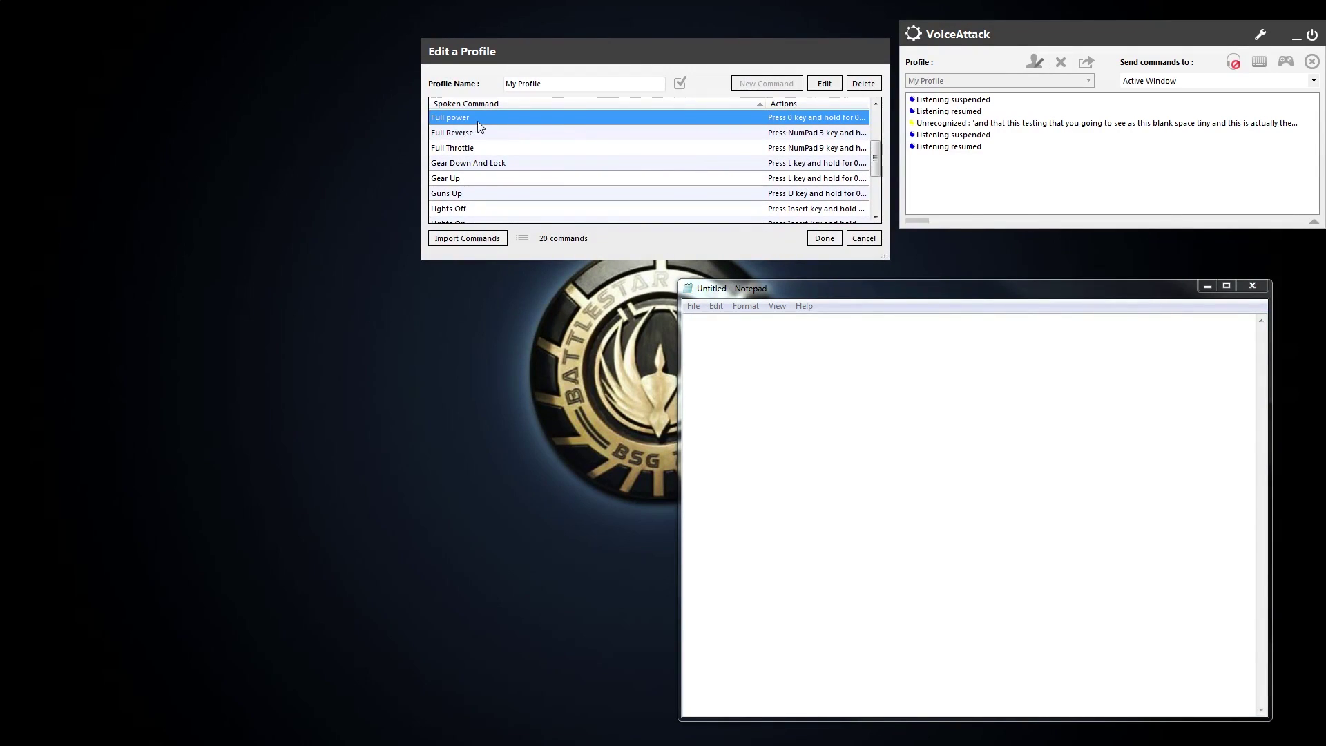
{"action": "left_click", "coordinate": [831, 84]}
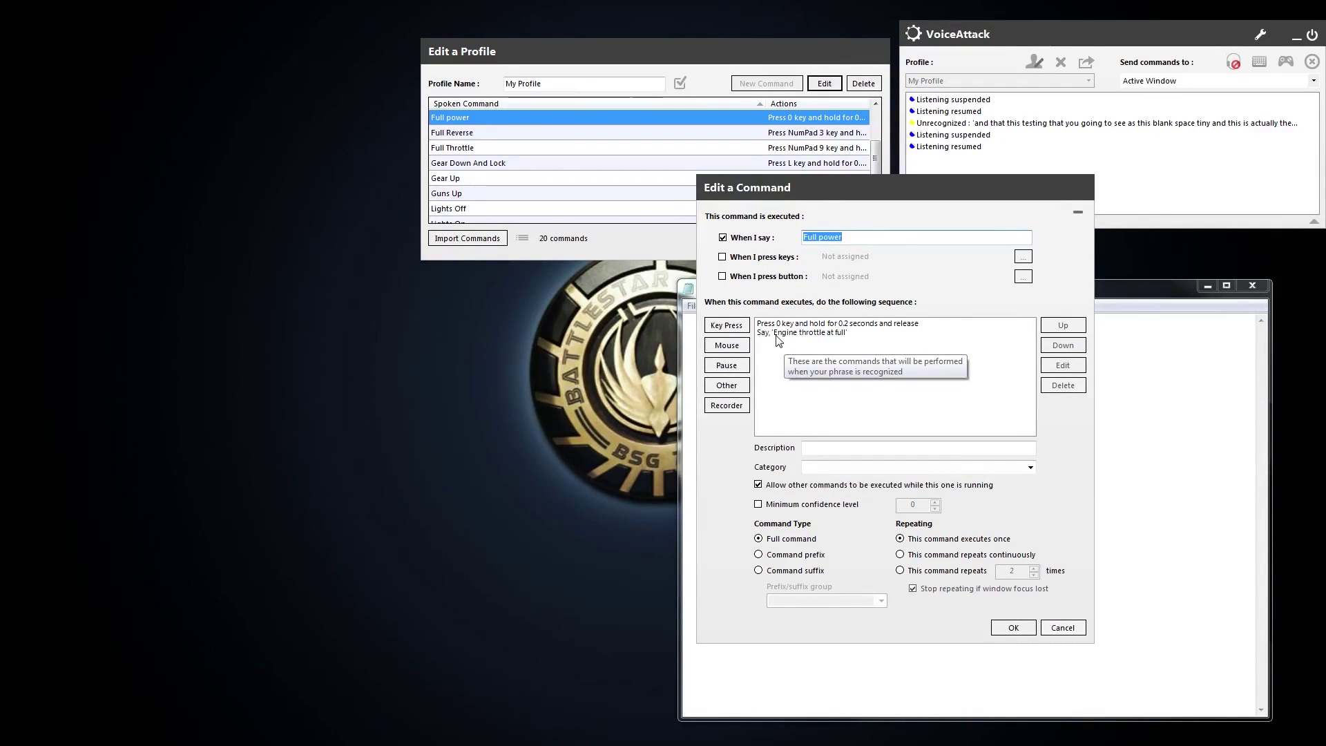
{"action": "left_click", "coordinate": [1062, 627]}
Step: Switch to Notepad and toggle VoiceAttack's listening on and off twice
{"action": "left_click", "coordinate": [883, 422]}
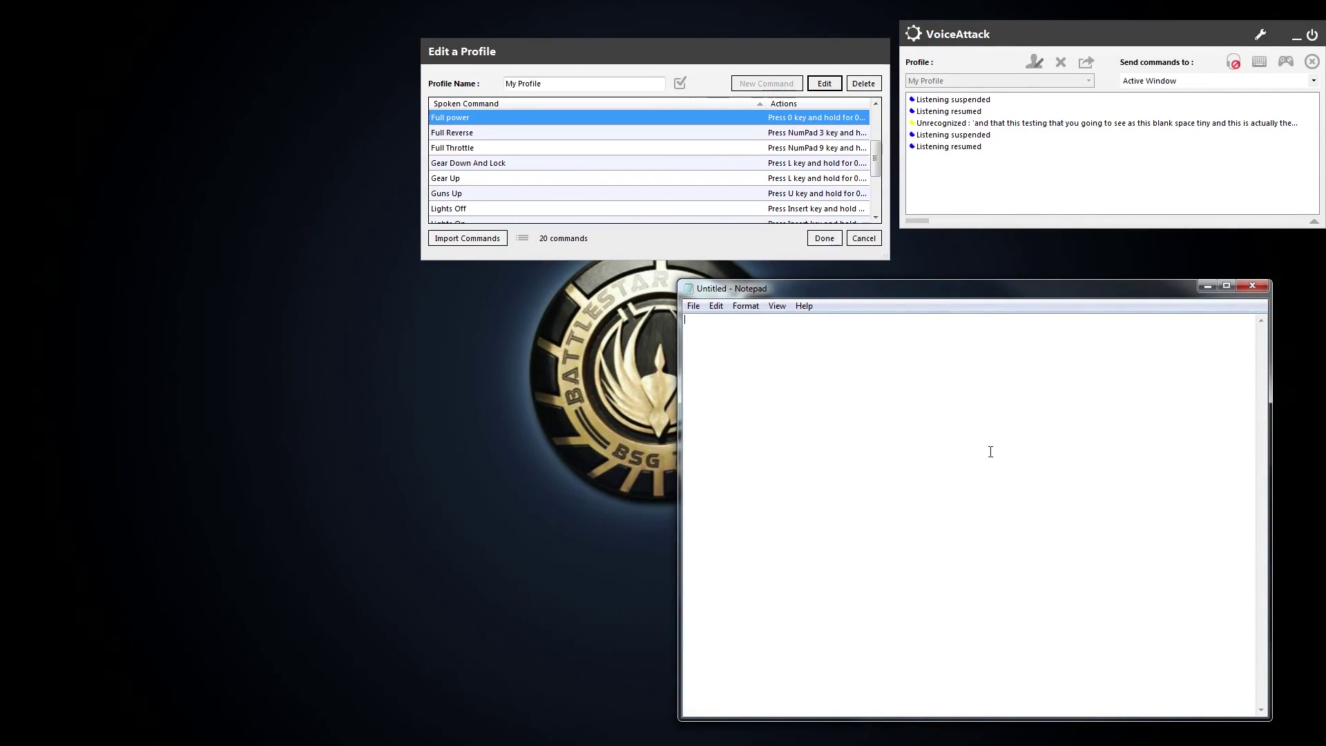
{"action": "key", "text": "Scroll_Lock"}
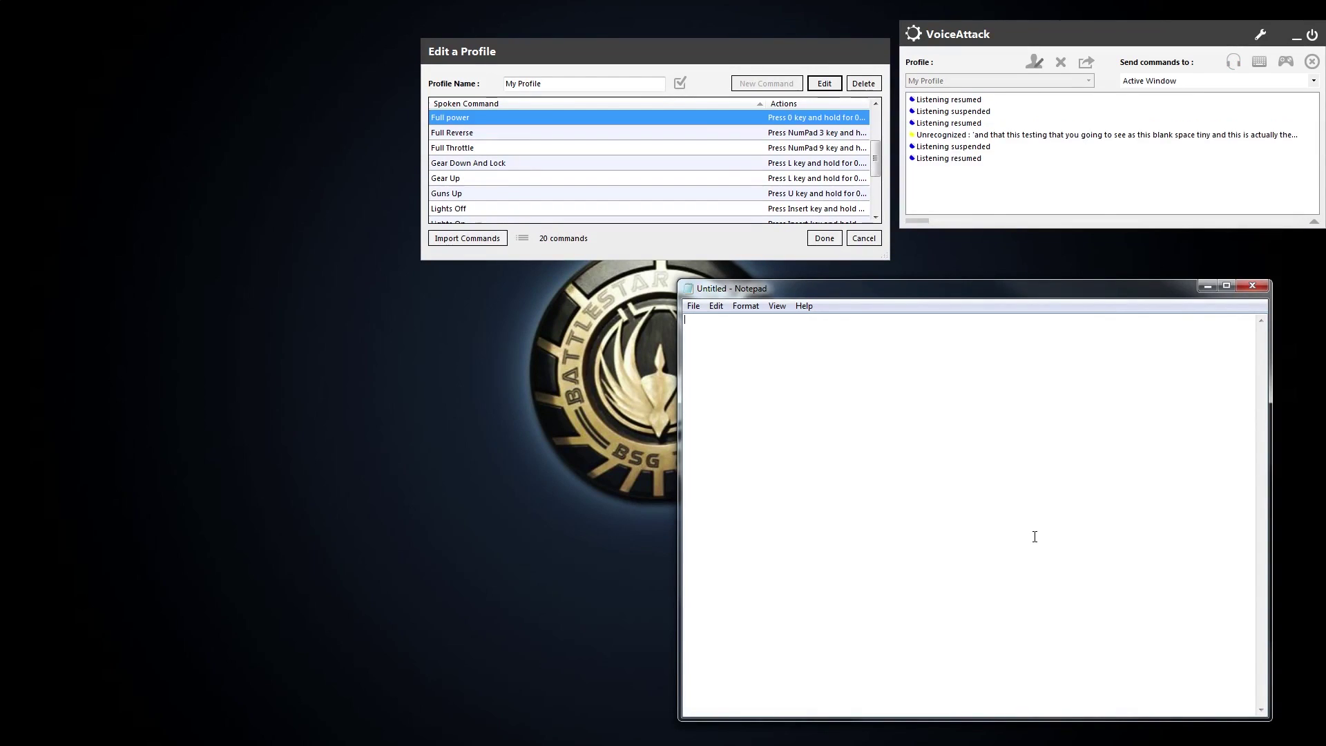
{"action": "key", "text": "Scroll_Lock"}
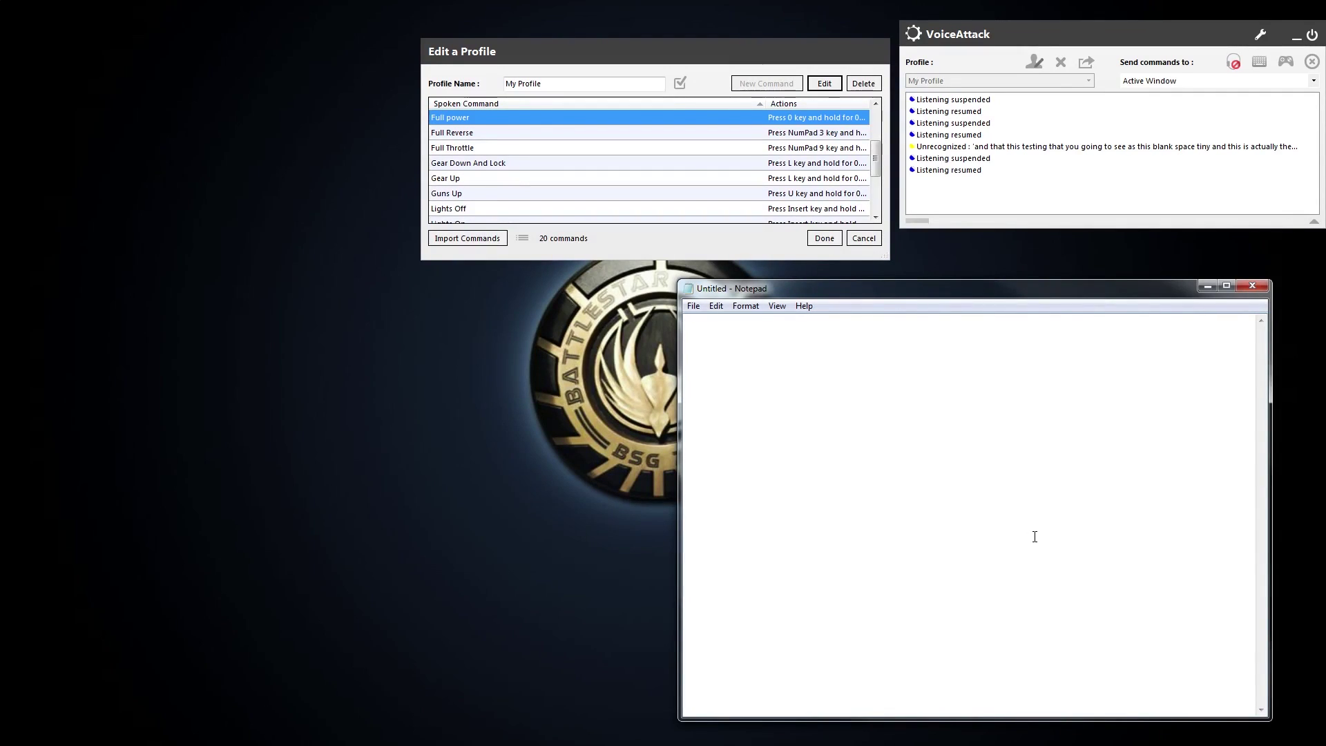
{"action": "key", "text": "Scroll_Lock"}
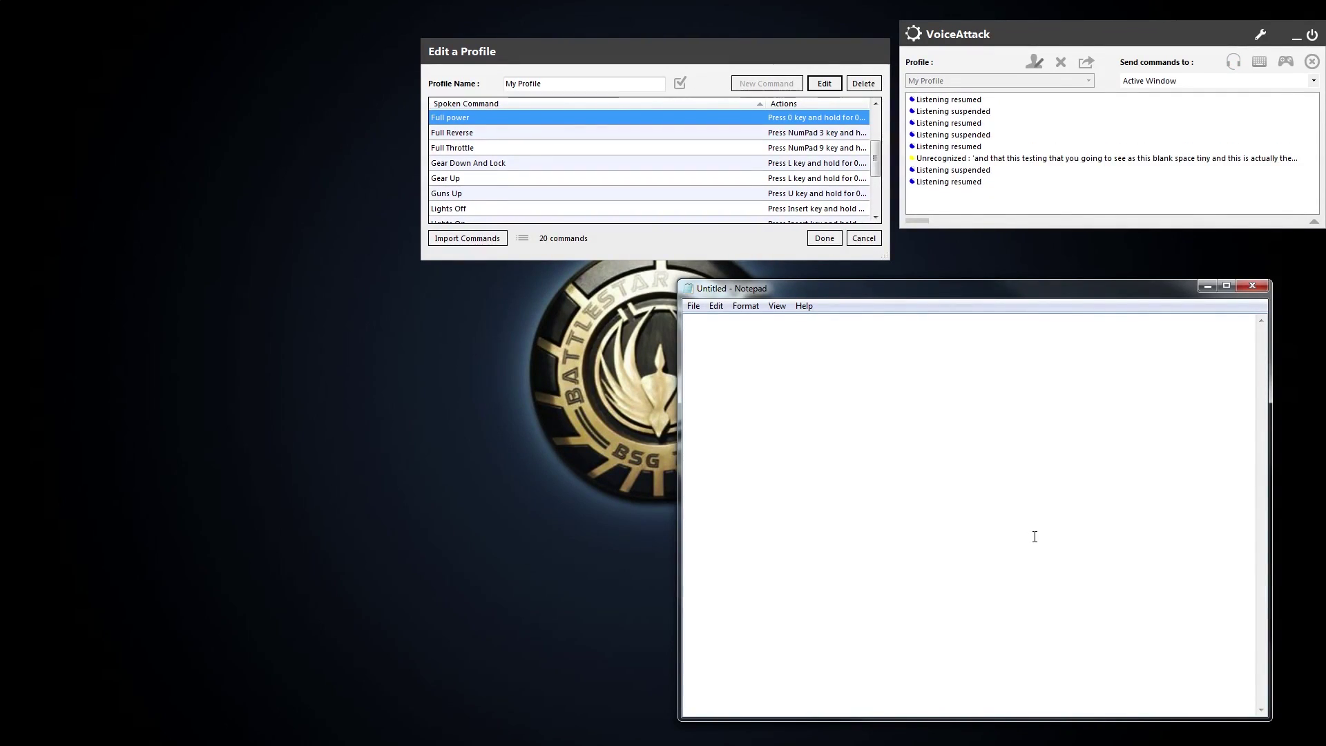
{"action": "key", "text": "Scroll_Lock"}
{"action": "left_click", "coordinate": [1167, 222]}
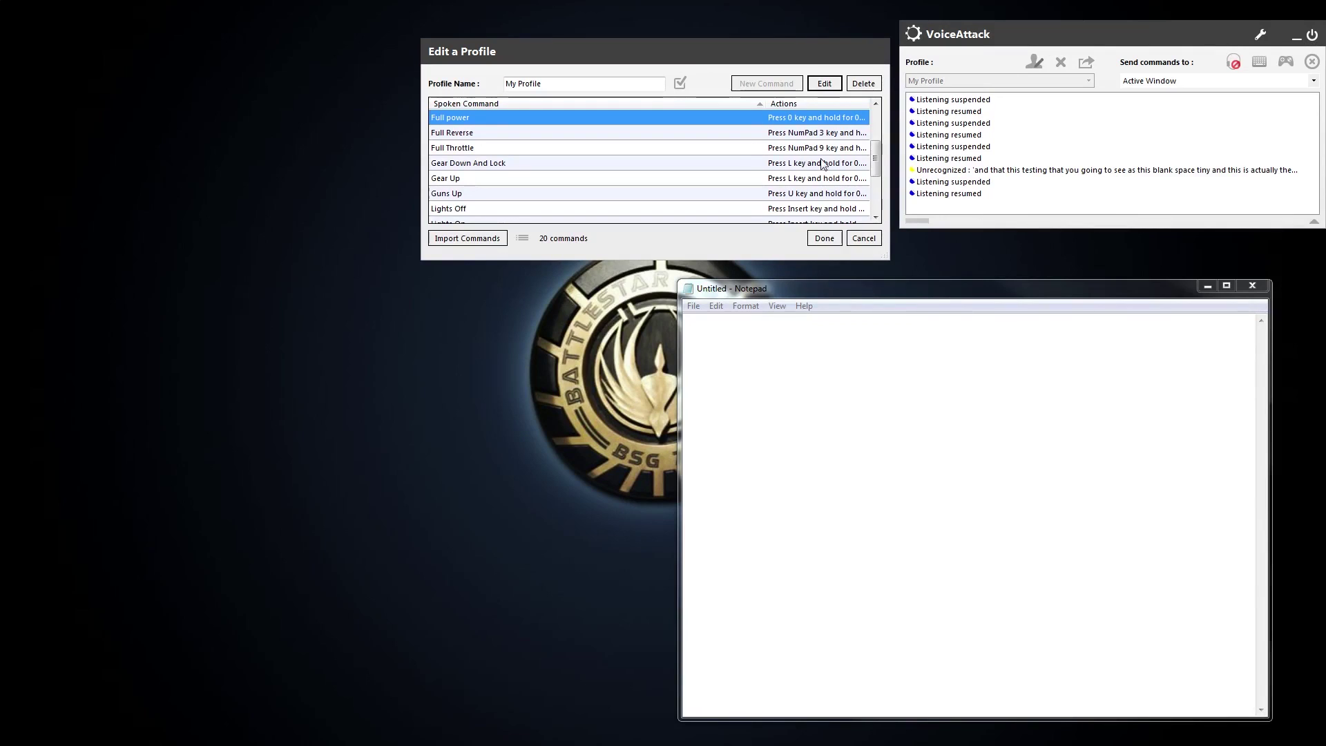
Step: Save and close the profile, then test the "Full power" command in Notepad by entering 0 twice
{"action": "left_click", "coordinate": [836, 249]}
{"action": "left_click", "coordinate": [991, 449]}
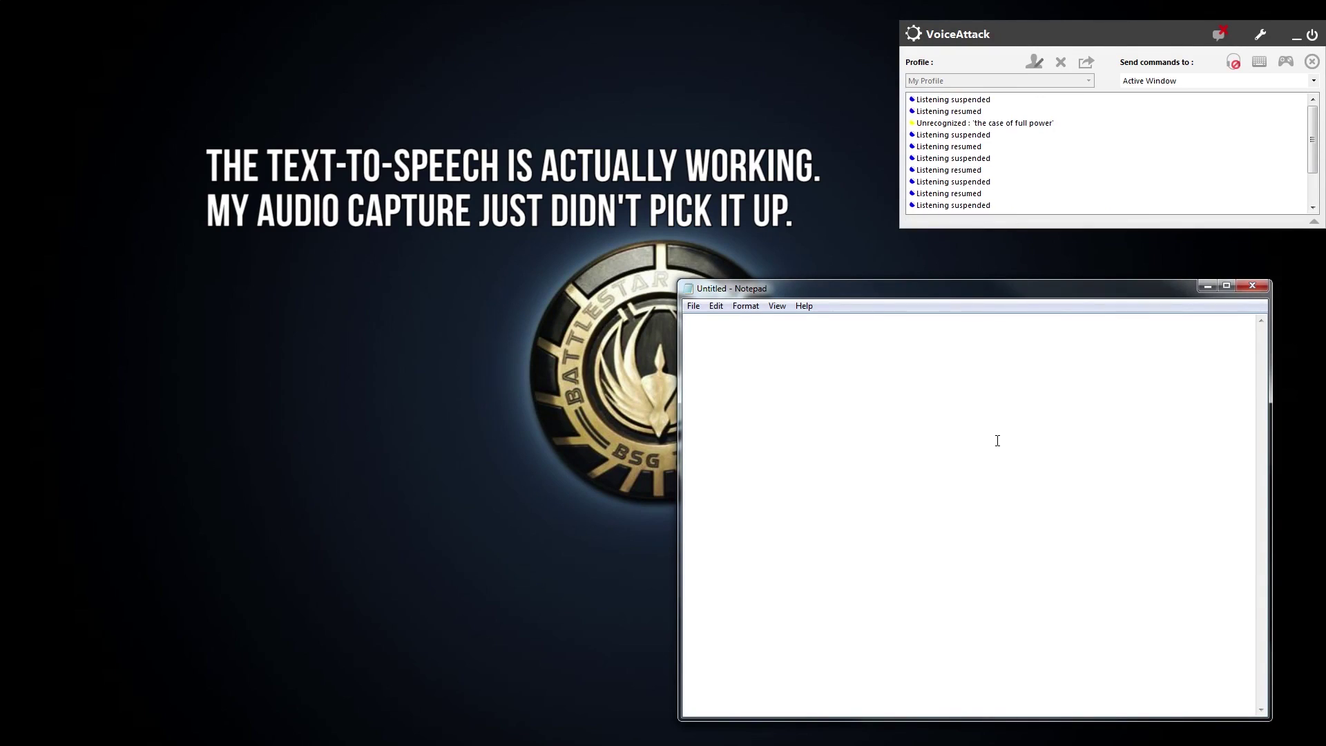
{"action": "type", "text": "0"}
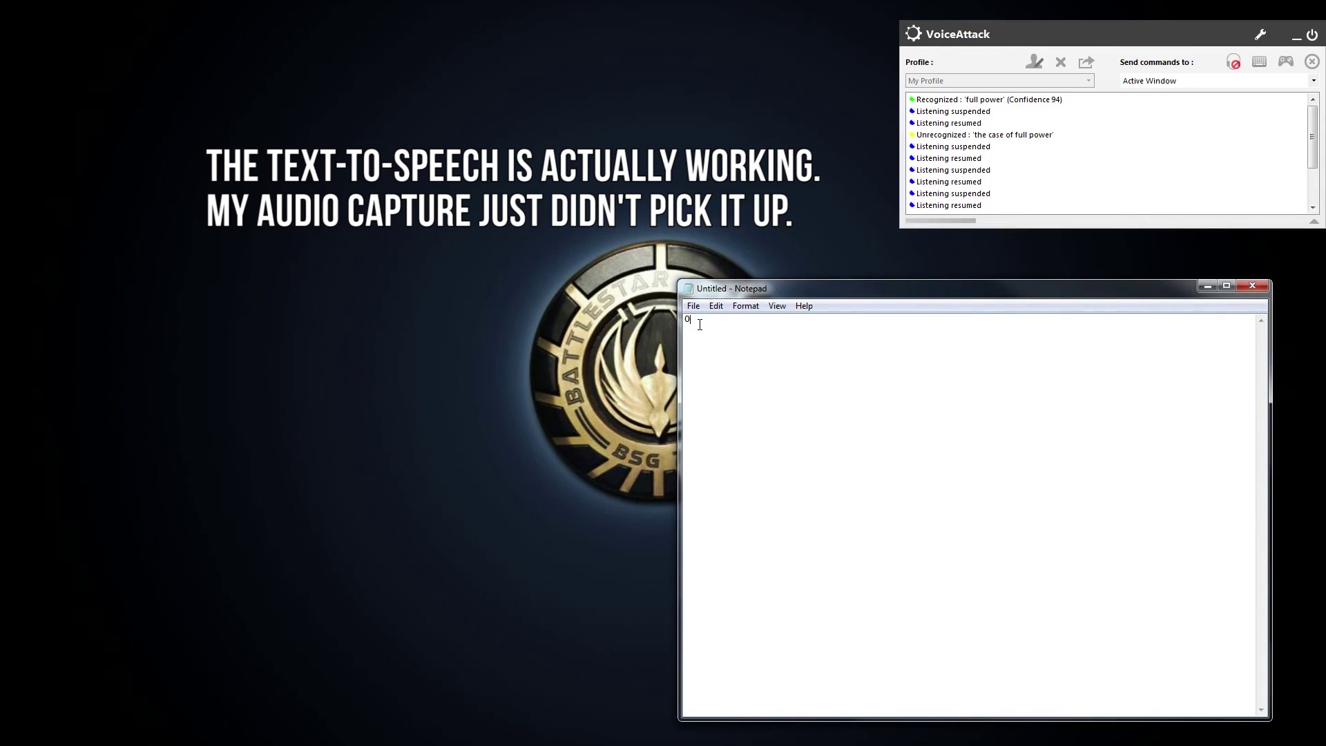
{"action": "key", "text": "ctrl+a"}
{"action": "left_click", "coordinate": [980, 489]}
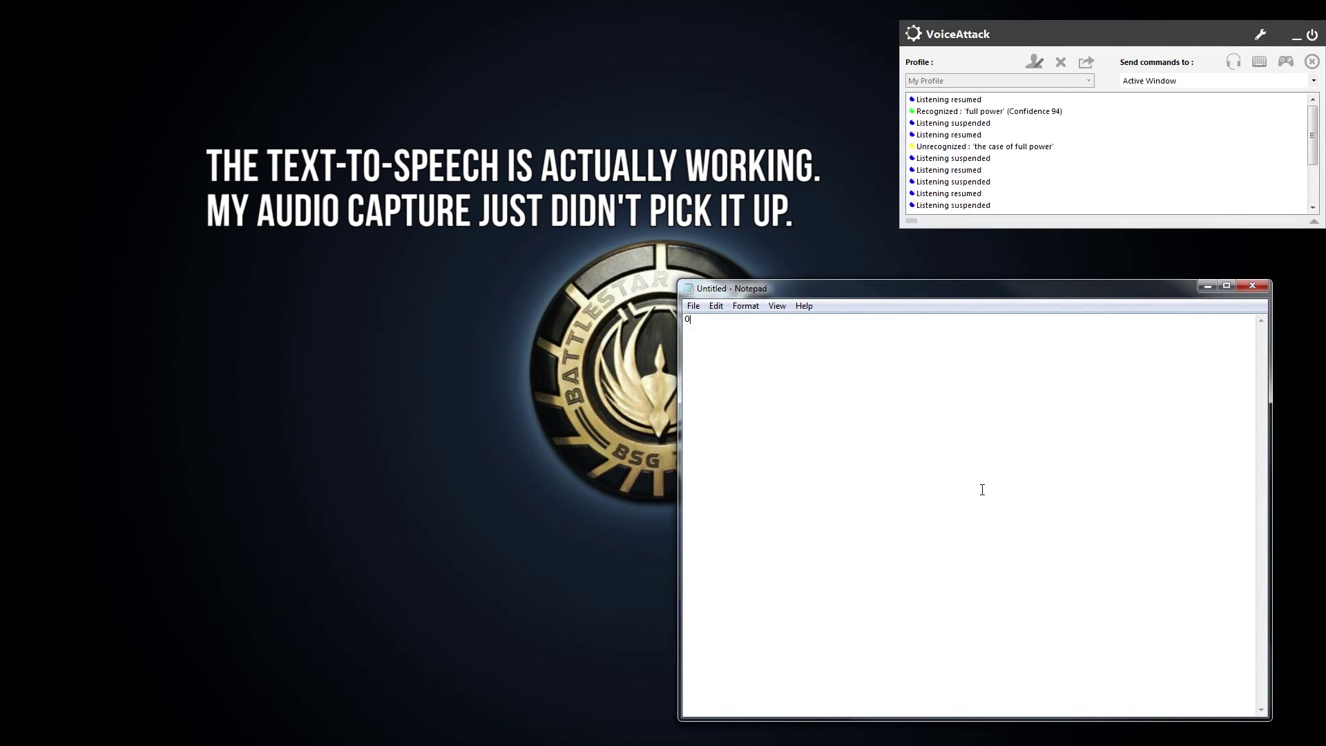
{"action": "type", "text": "0"}
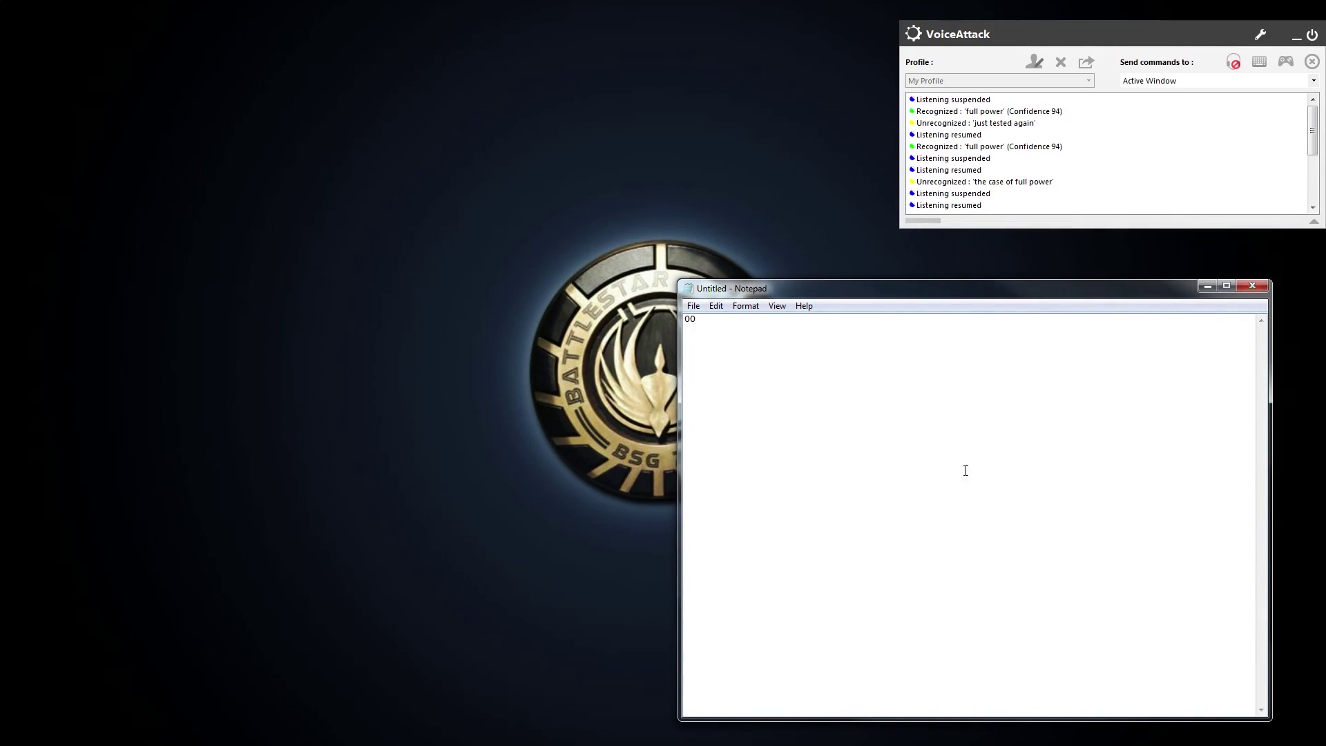
Step: Delete the Full power command from My Profile and save the profile, declining to discard the changes
{"action": "left_click", "coordinate": [1033, 61]}
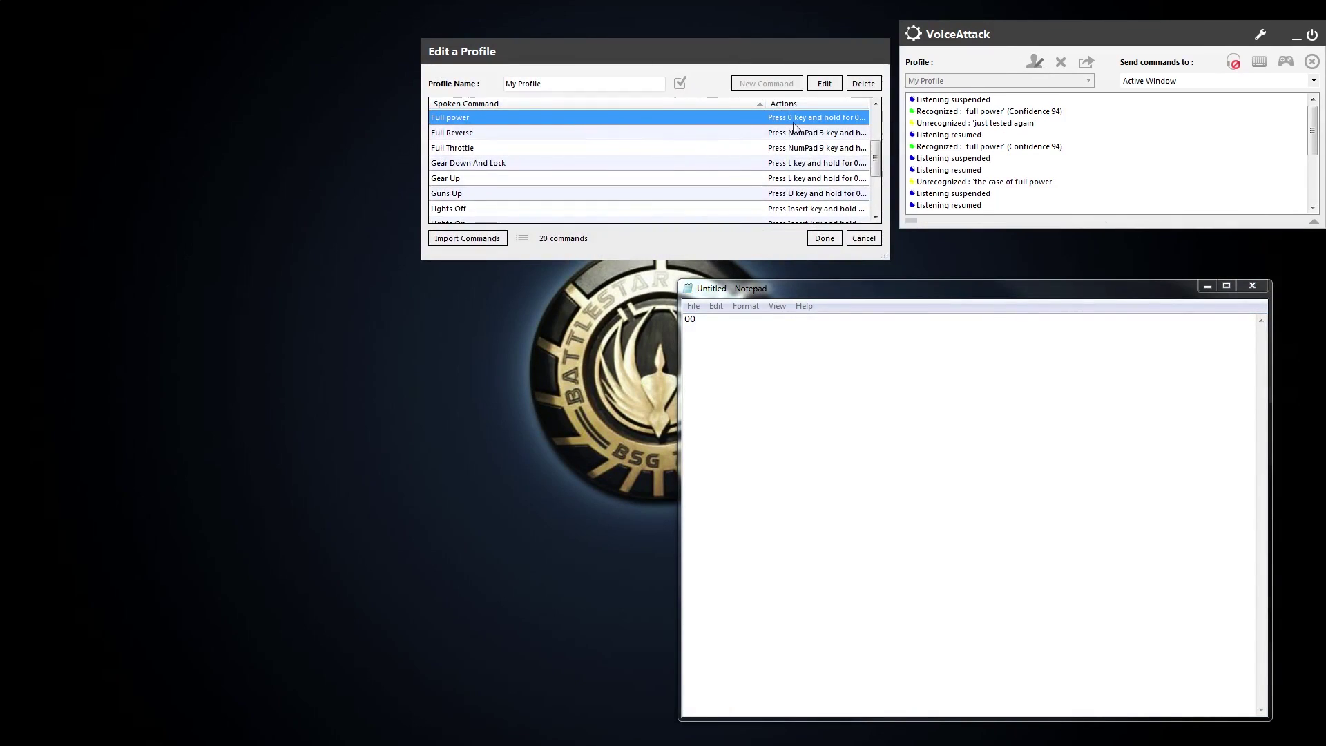
{"action": "left_click", "coordinate": [864, 83]}
{"action": "left_click", "coordinate": [864, 237]}
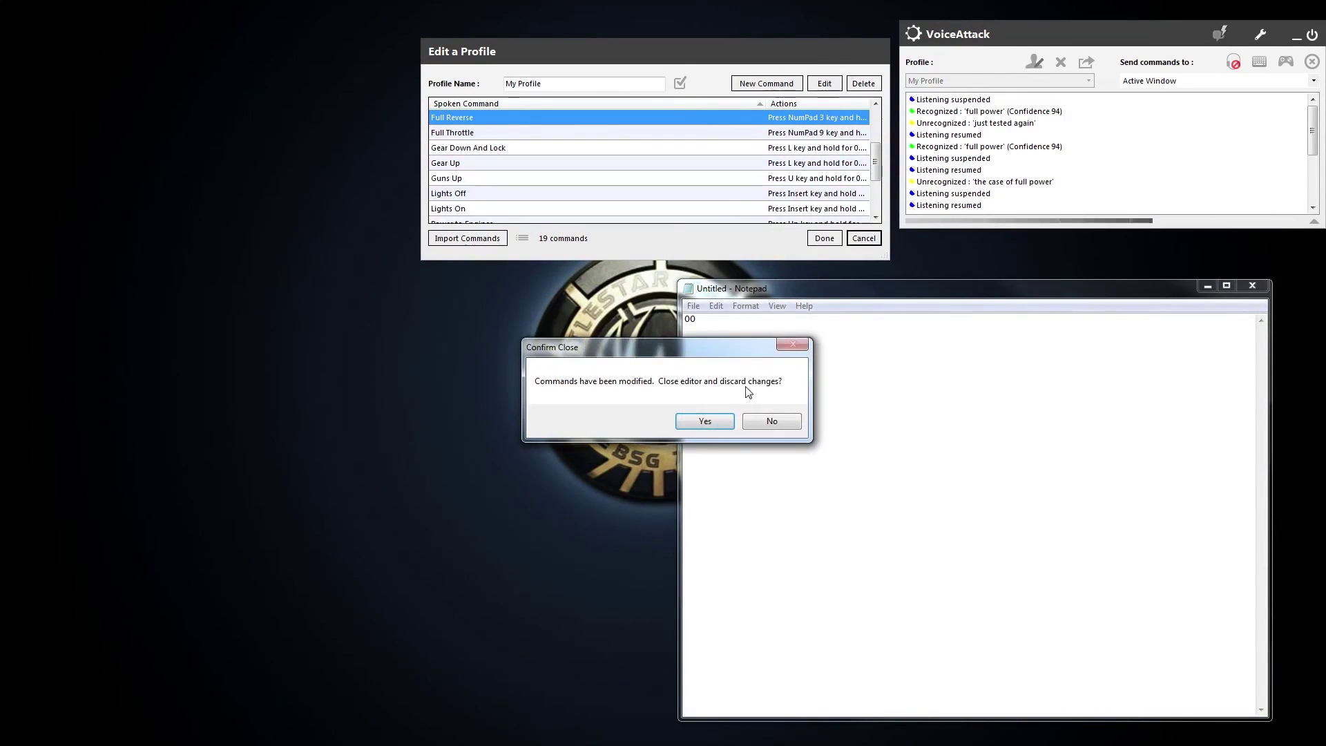
{"action": "left_click", "coordinate": [771, 420]}
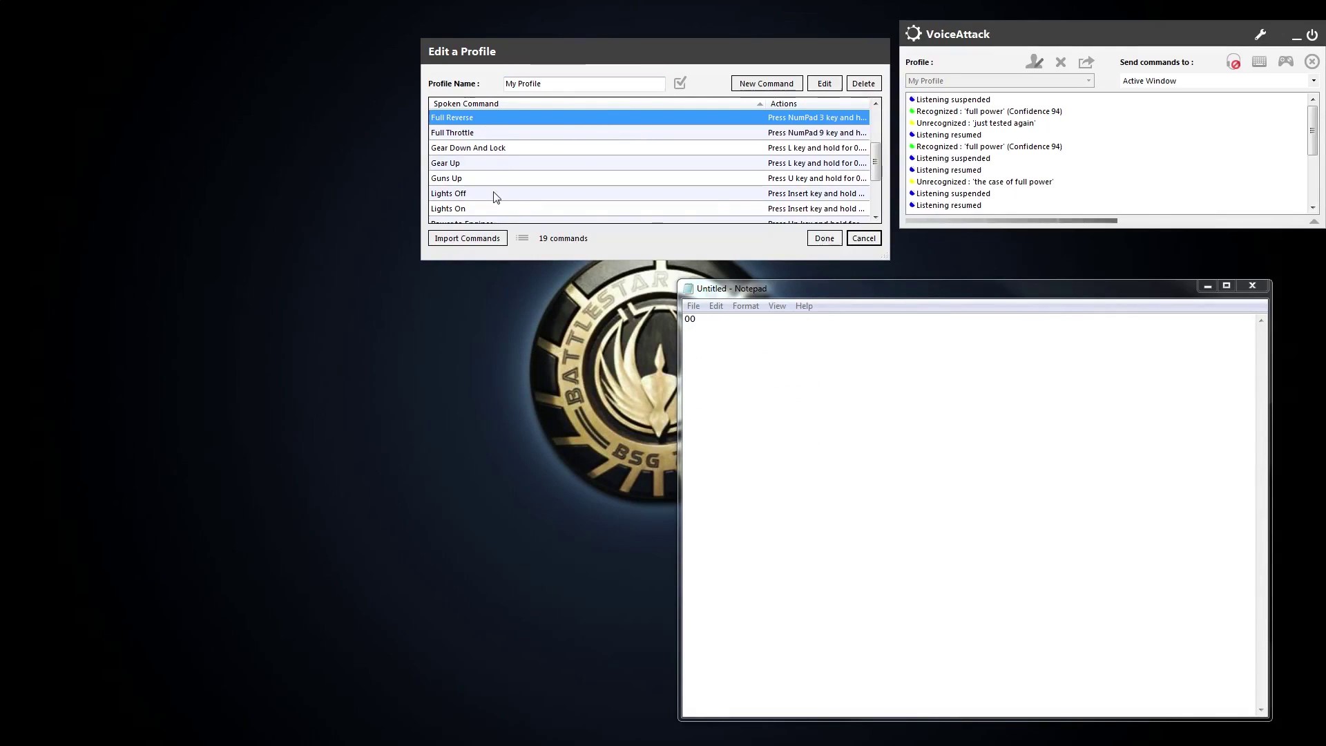
{"action": "left_click", "coordinate": [575, 149]}
{"action": "left_click", "coordinate": [825, 237]}
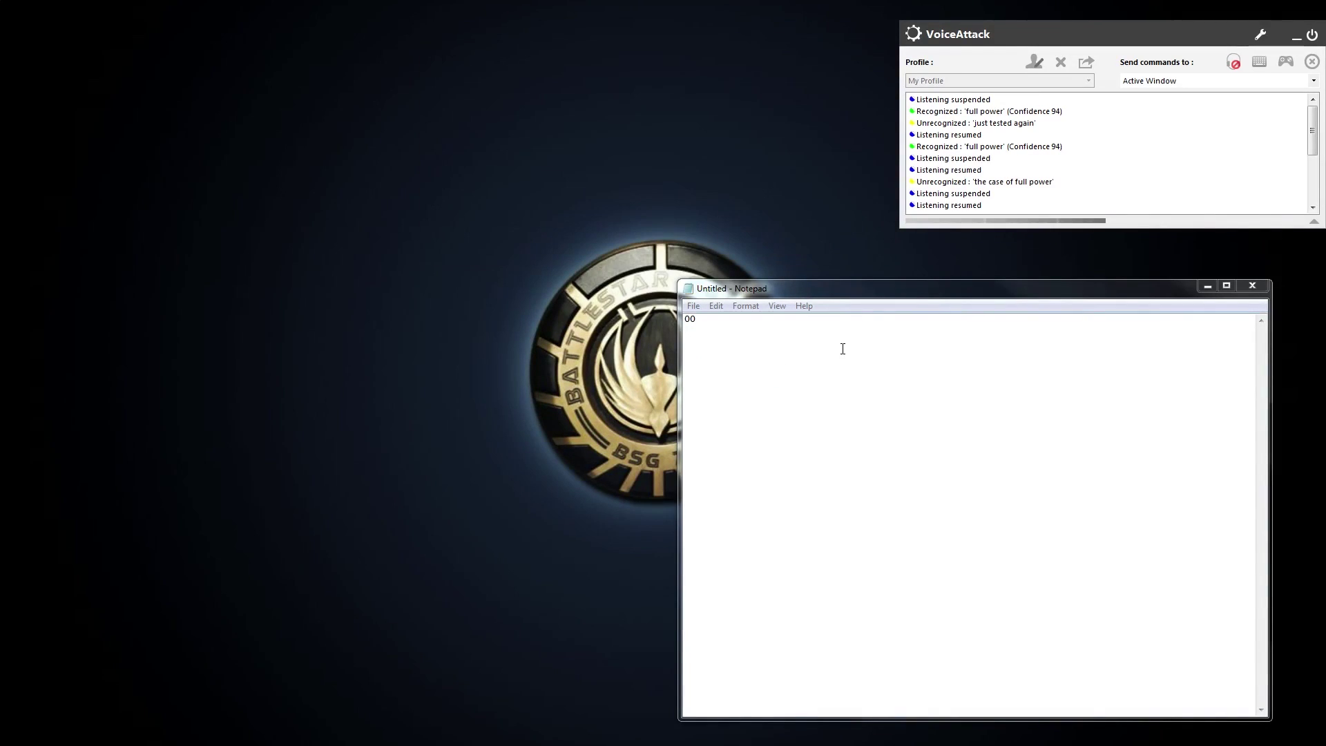
Step: Test the landing gear commands in Notepad, entering the letter l for each one
{"action": "left_click", "coordinate": [852, 324]}
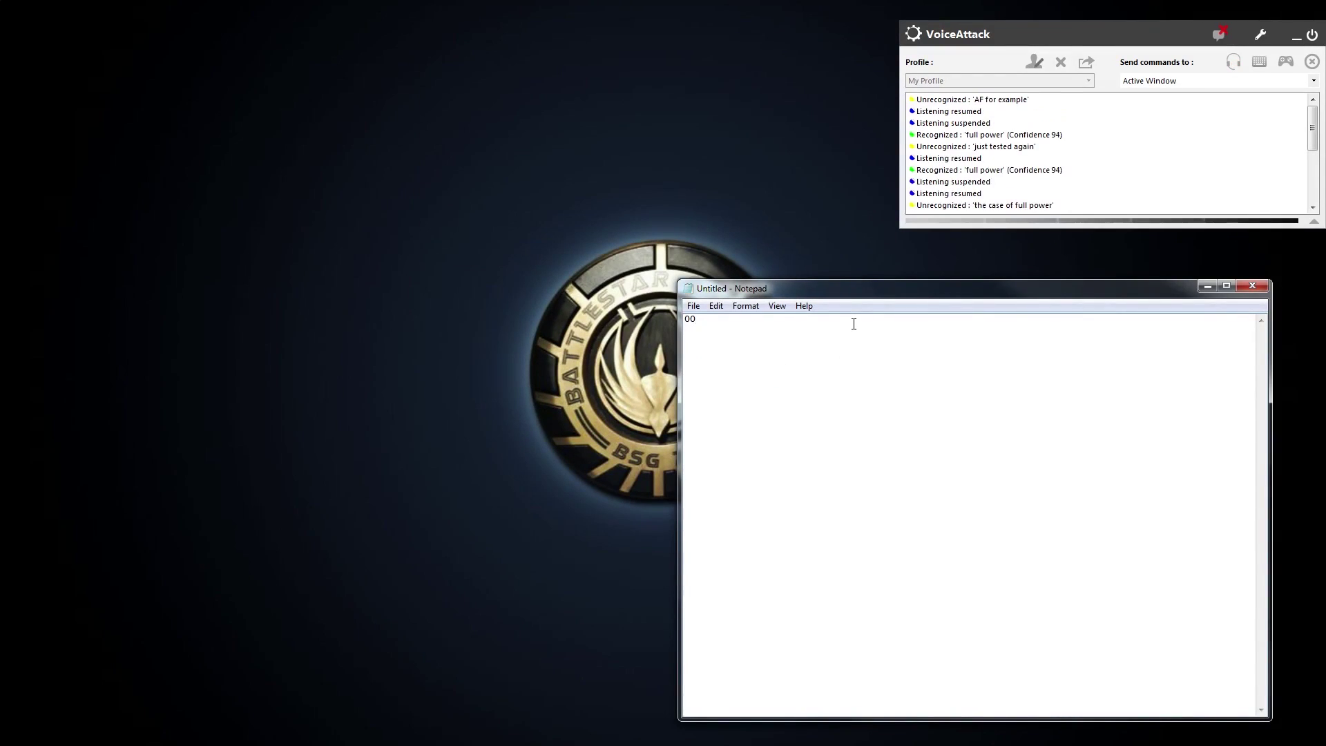
{"action": "type", "text": "1"}
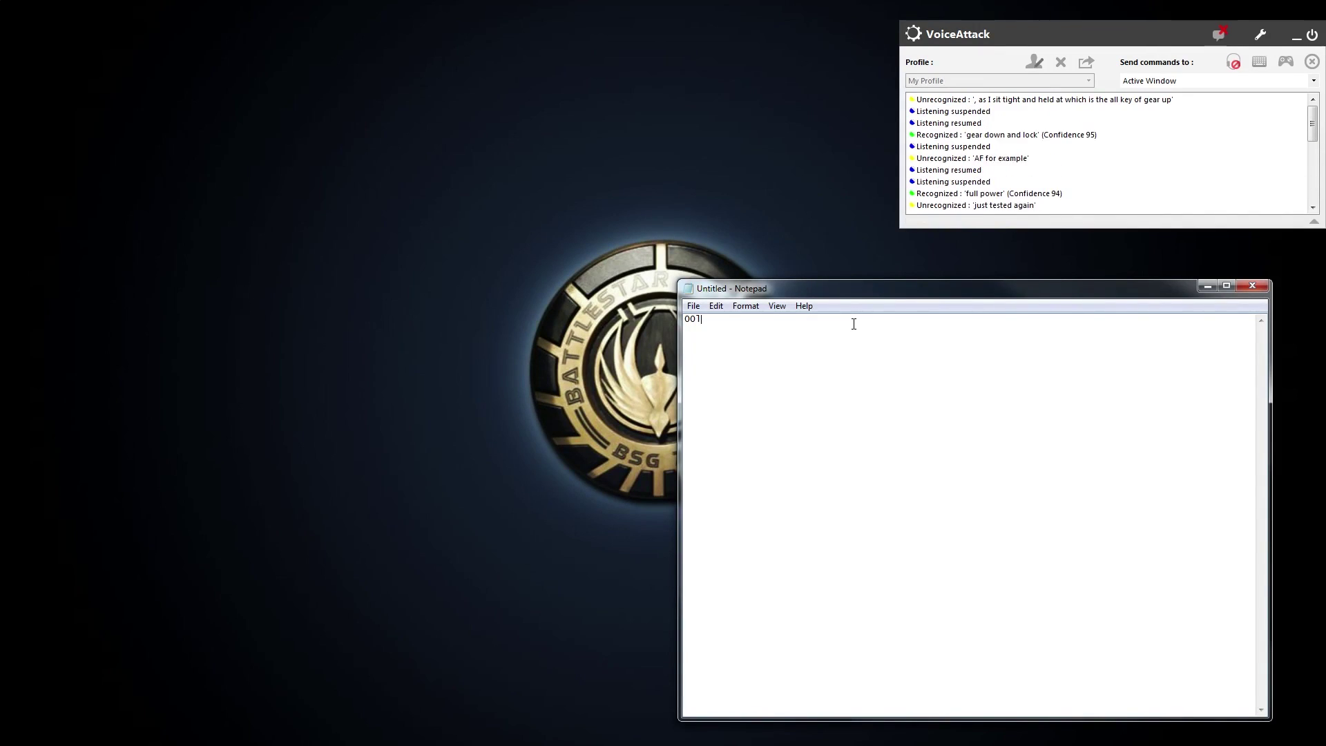
{"action": "type", "text": "1"}
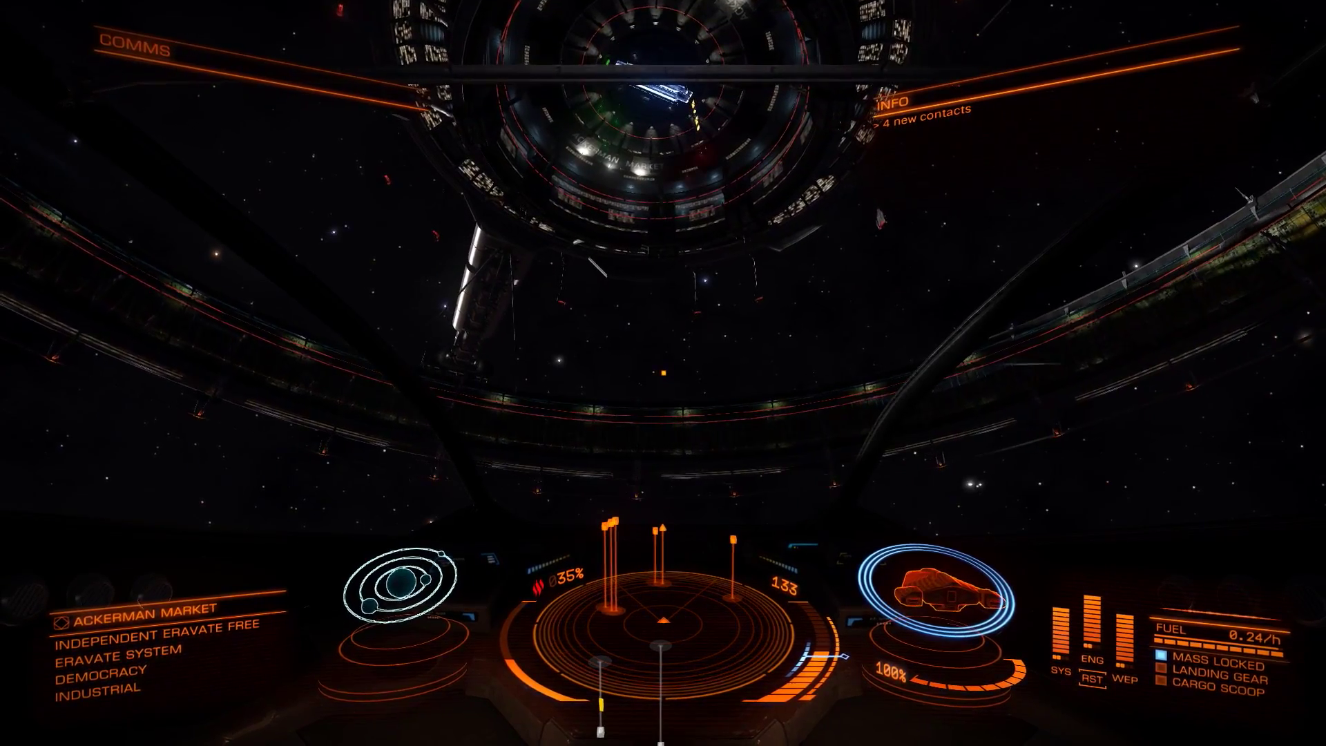
Step: In the spaceship game, request docking from Ackerman Market through the ship's contacts list
{"action": "key", "text": "1"}
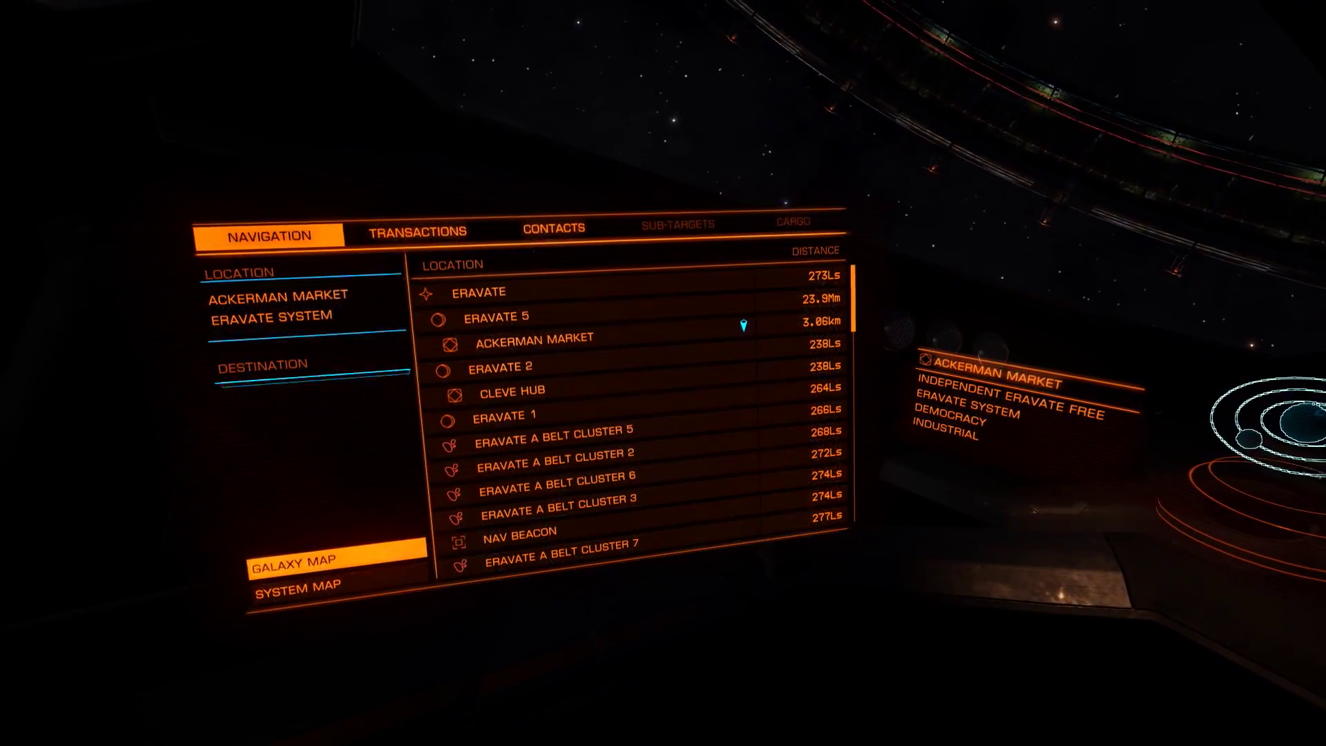
{"action": "key", "text": "e"}
{"action": "key", "text": "e"}
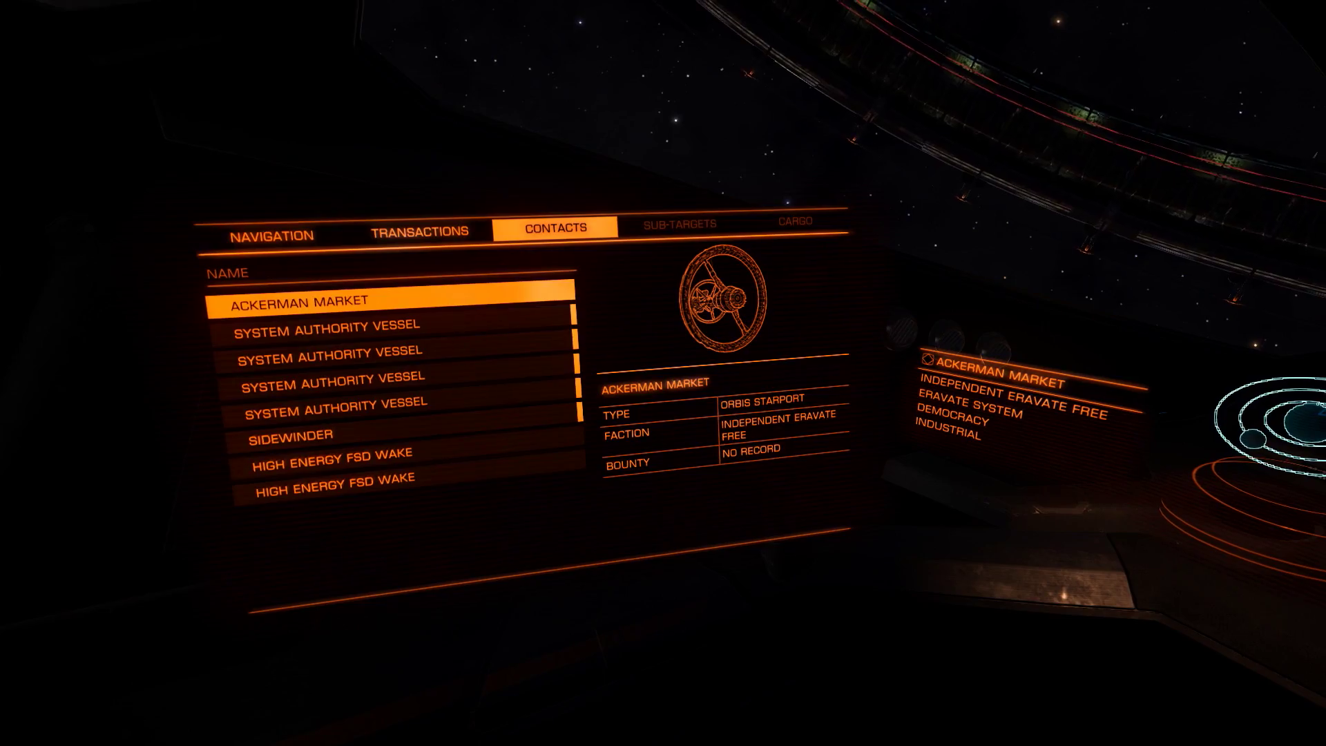
{"action": "key", "text": "space"}
{"action": "key", "text": "s"}
{"action": "key", "text": "space"}
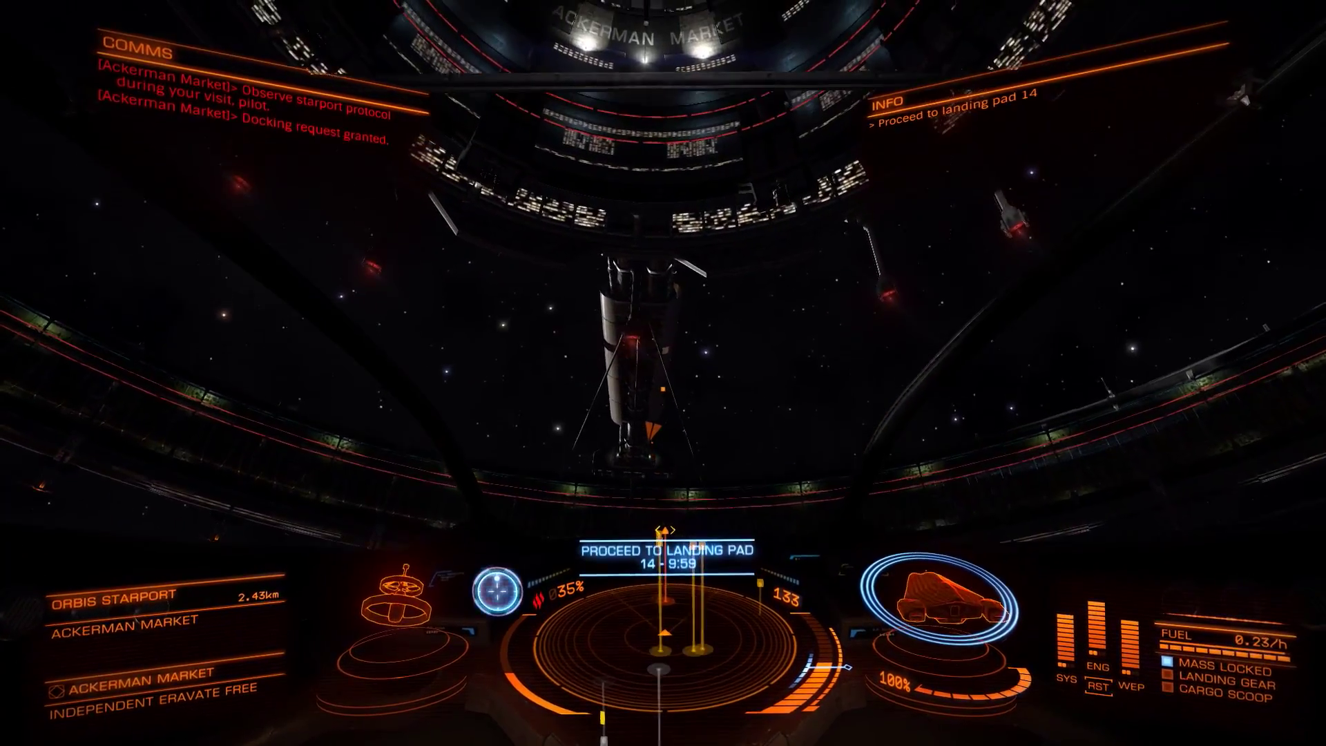